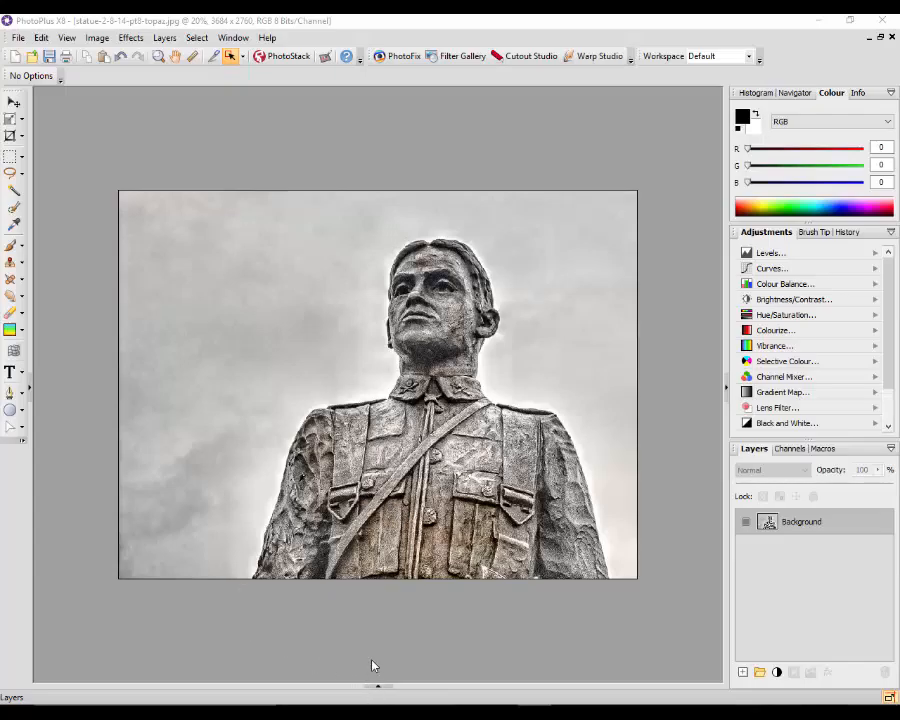
Show the open documents, view Texture.jpg, and return to the statue photo
left_click(380, 688)
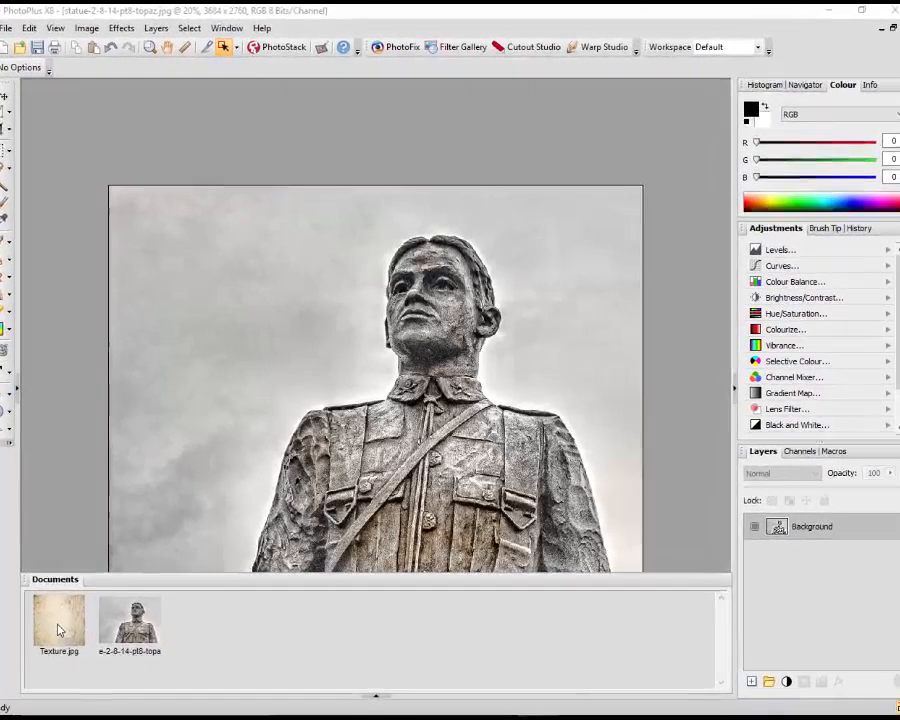
left_click(56, 630)
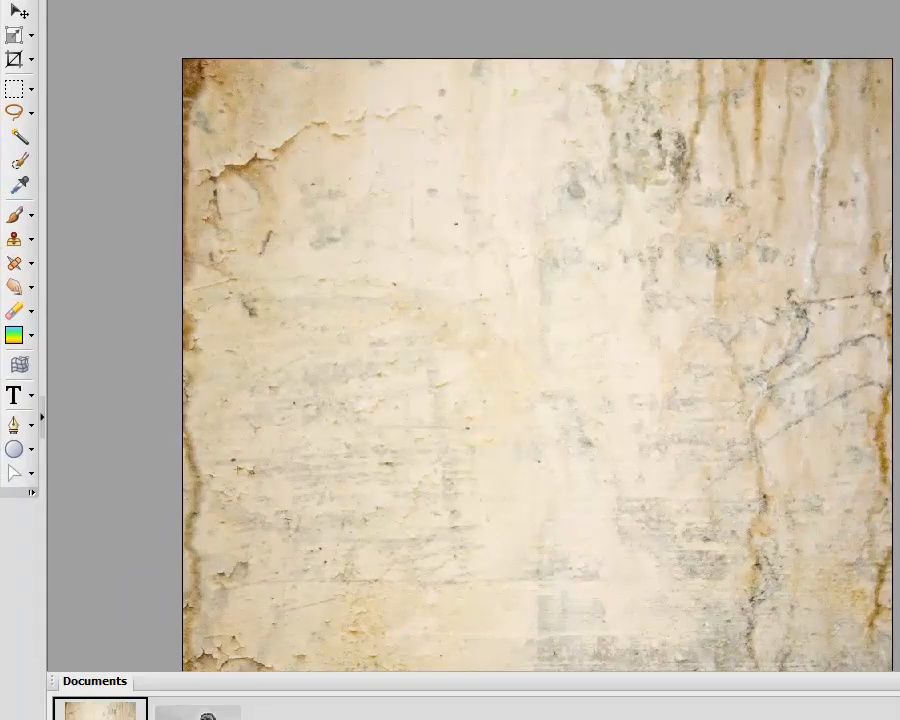
left_click(197, 711)
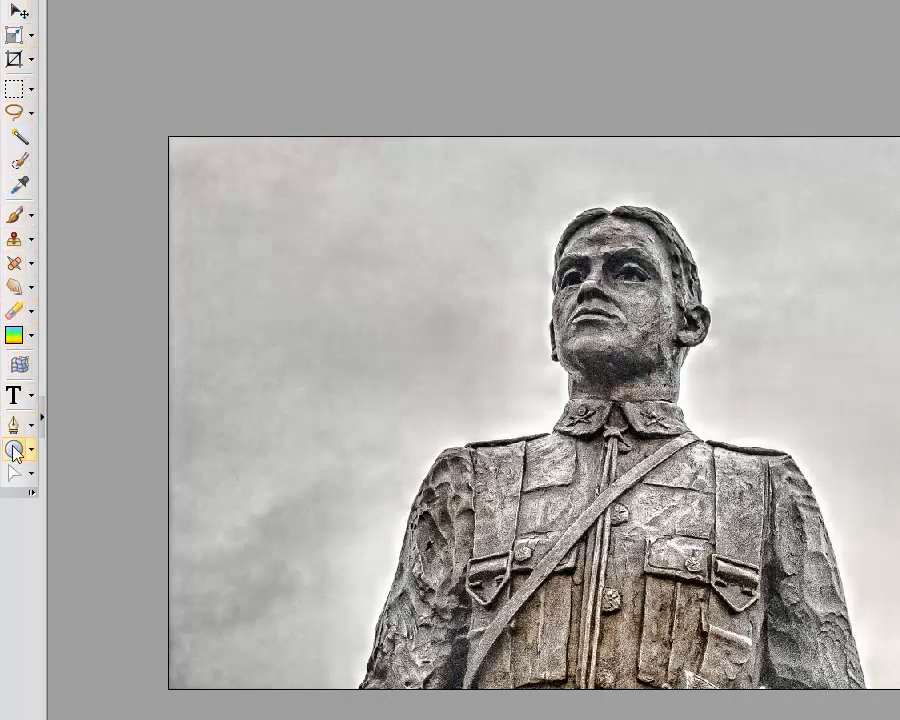
Draw a heart outline around the statue's head and chest with the QuickShape Heart Selection Tool
left_click(32, 91)
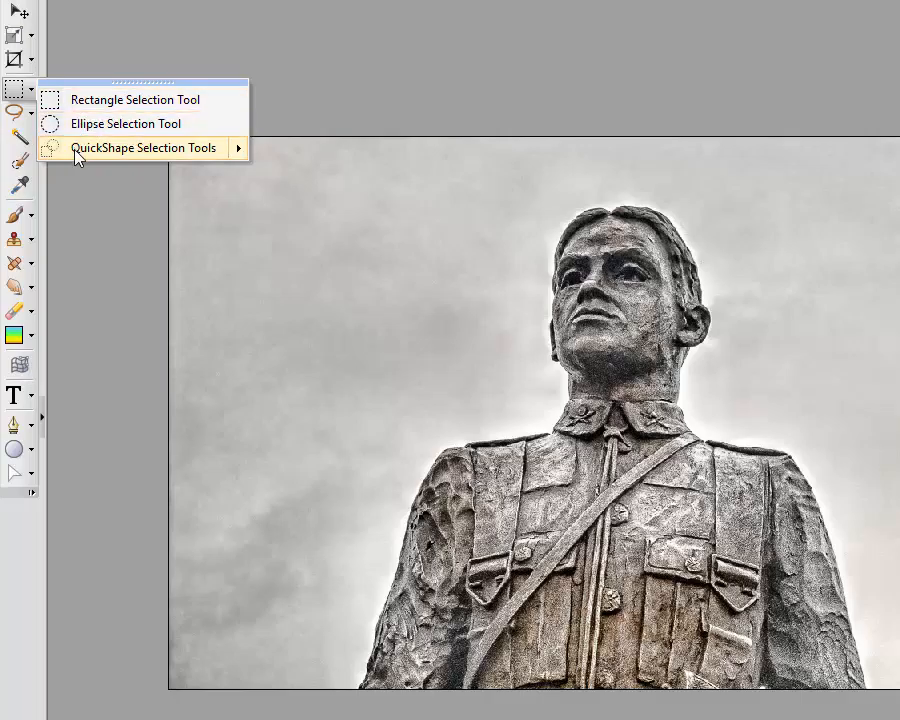
mouse_move(77, 157)
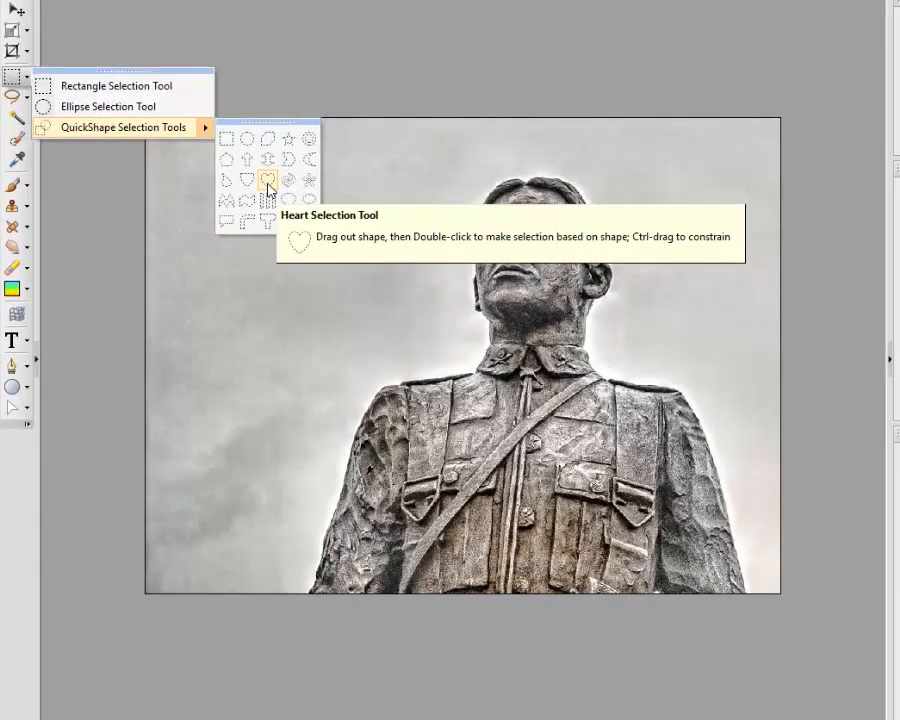
left_click(267, 183)
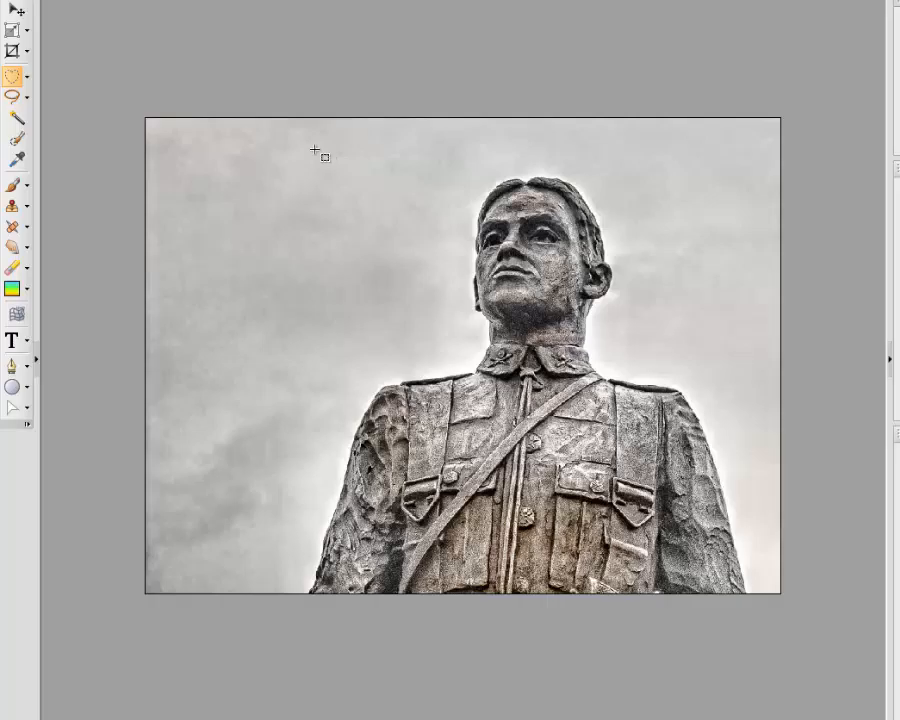
left_click_drag(312, 147, 741, 557)
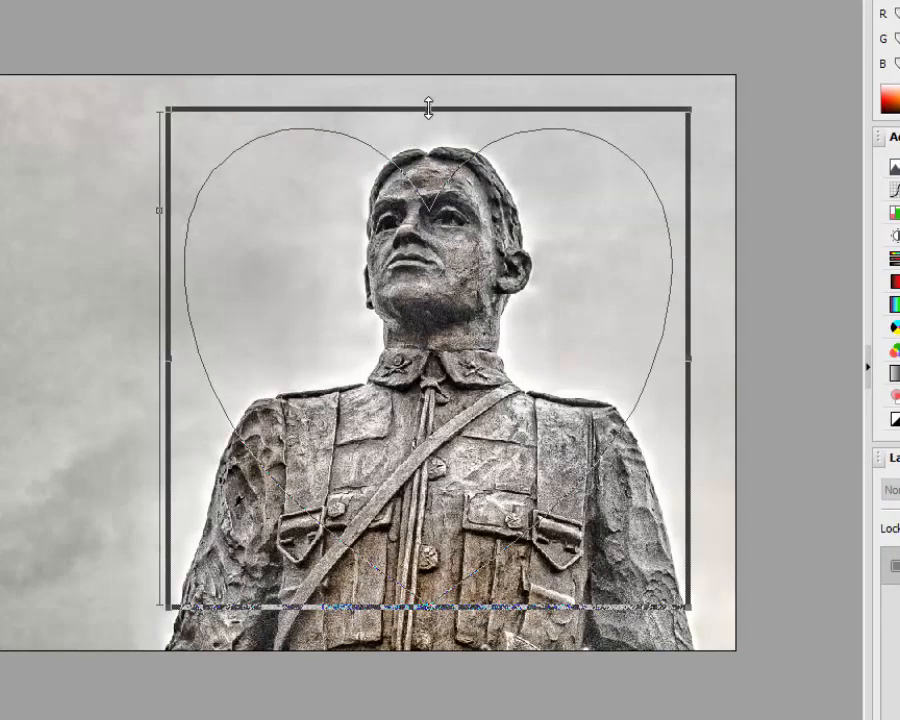
Widen the heart outline on both sides, extend its top, raise its point to mid-chest, and turn it into a selection
left_click_drag(428, 108, 424, 82)
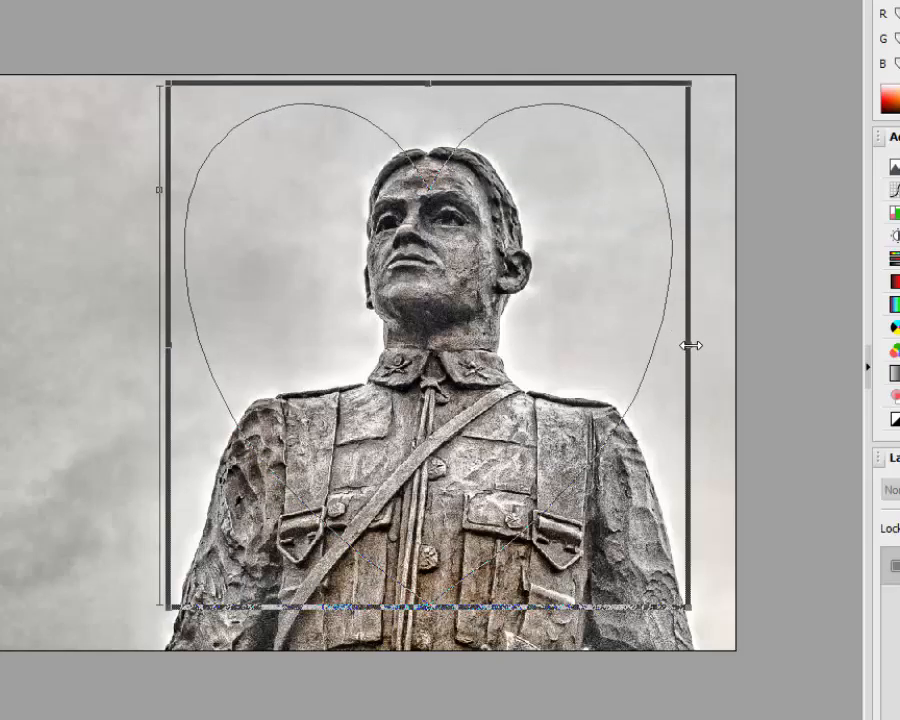
left_click_drag(688, 344, 708, 345)
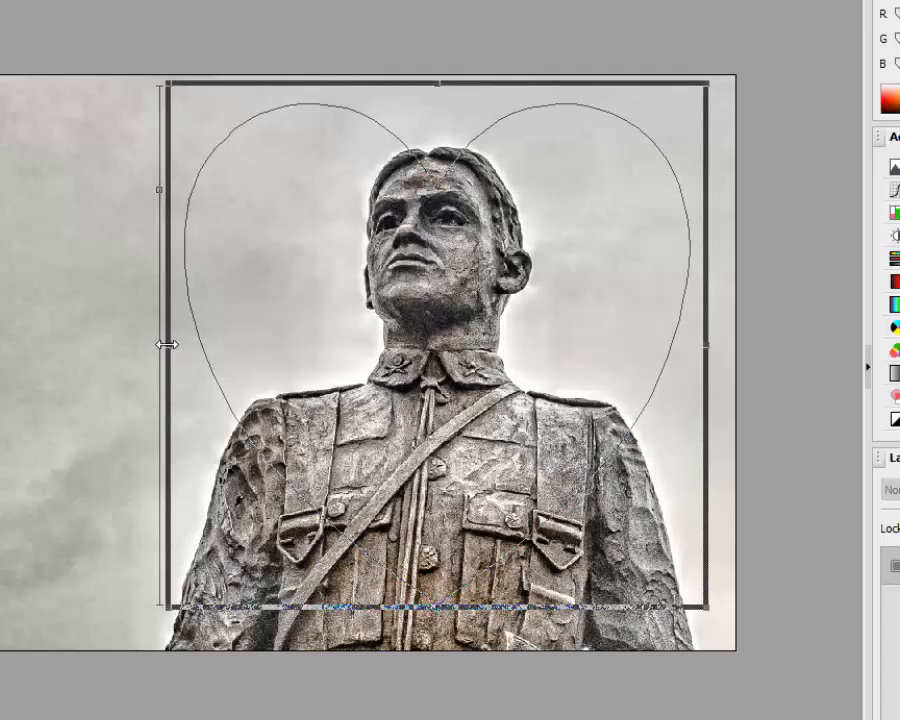
left_click_drag(166, 345, 151, 343)
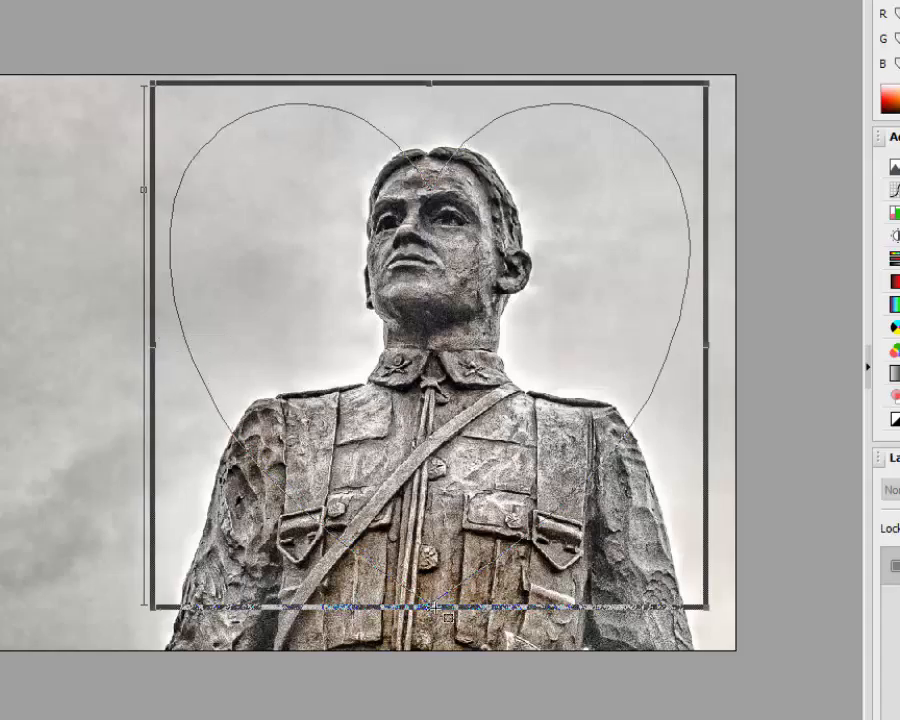
left_click_drag(429, 607, 425, 551)
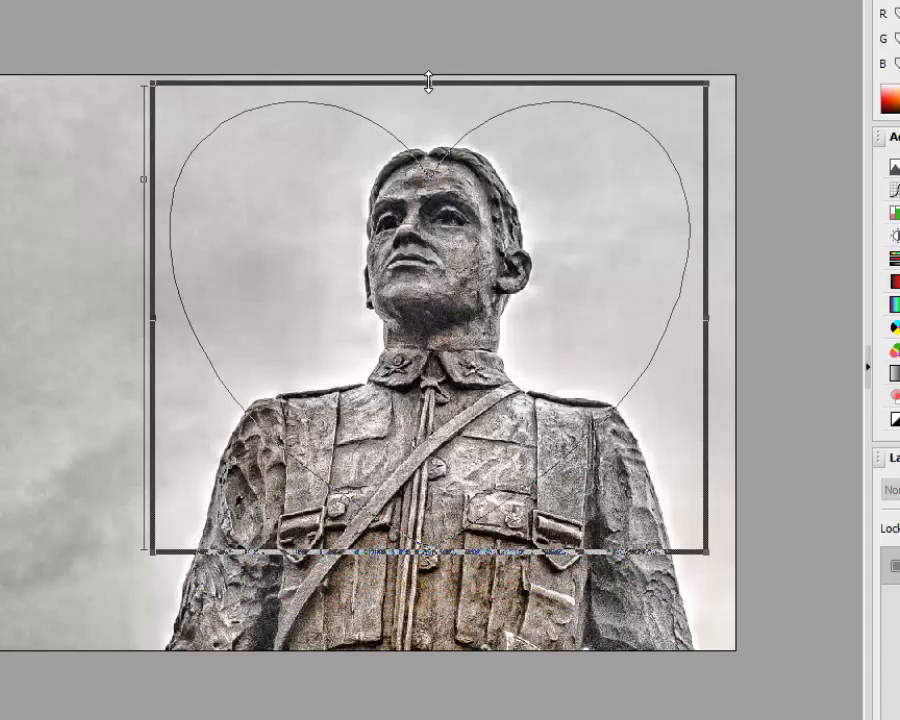
left_click_drag(428, 82, 428, 80)
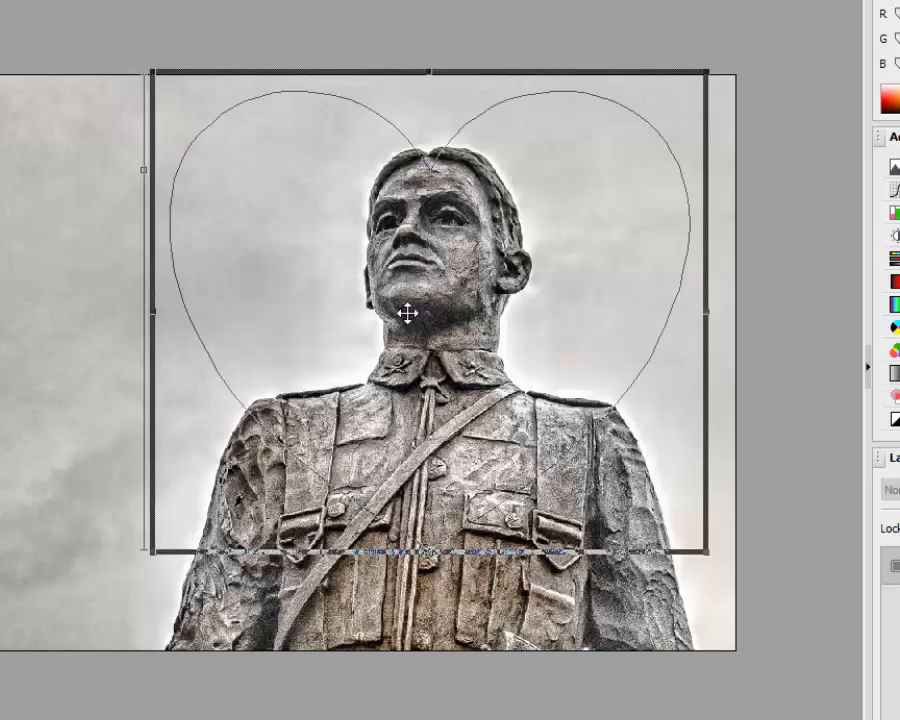
key("Return")
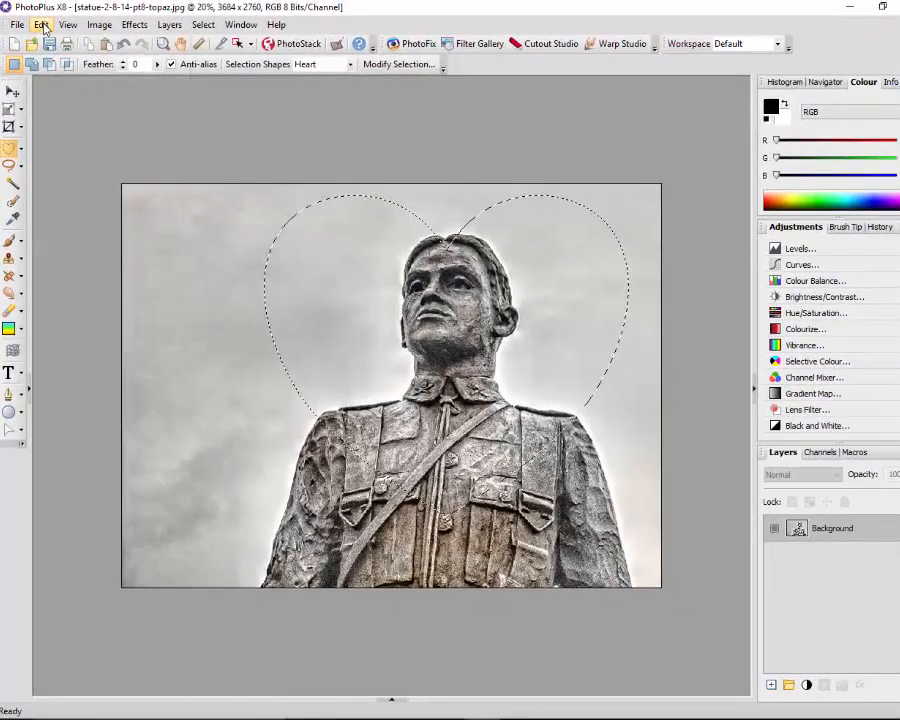
Copy the heart-shaped area of the statue photo and paste it into Texture.jpg as a new layer
left_click(42, 25)
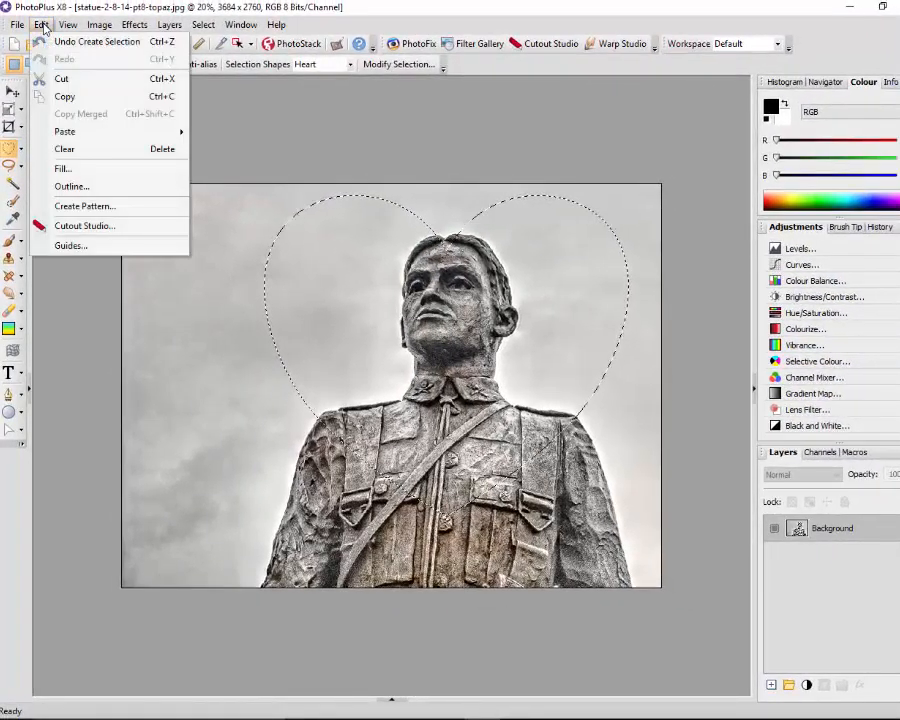
left_click(62, 96)
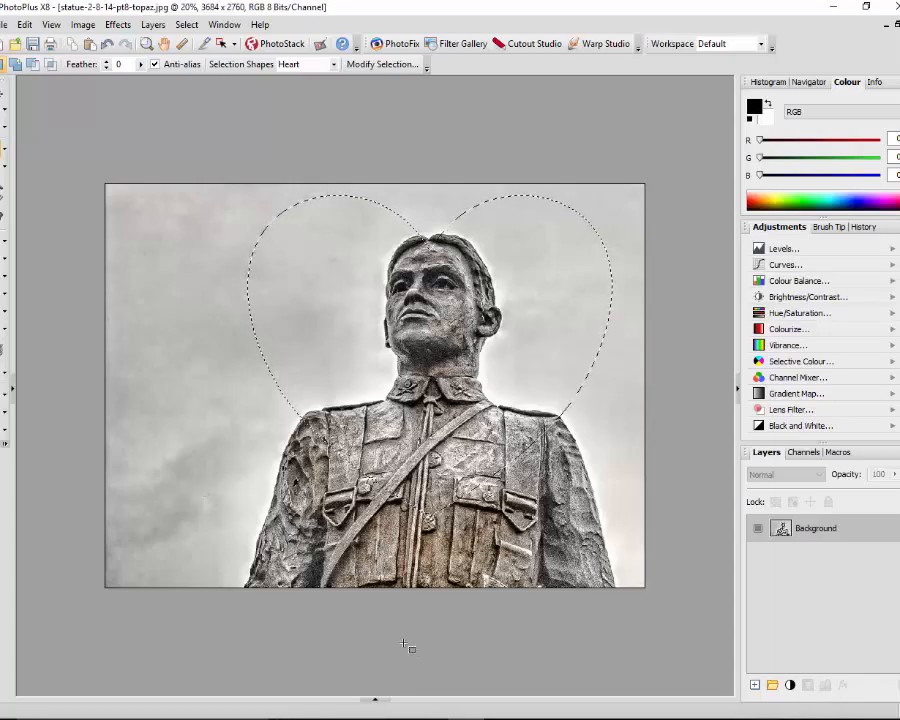
left_click(377, 701)
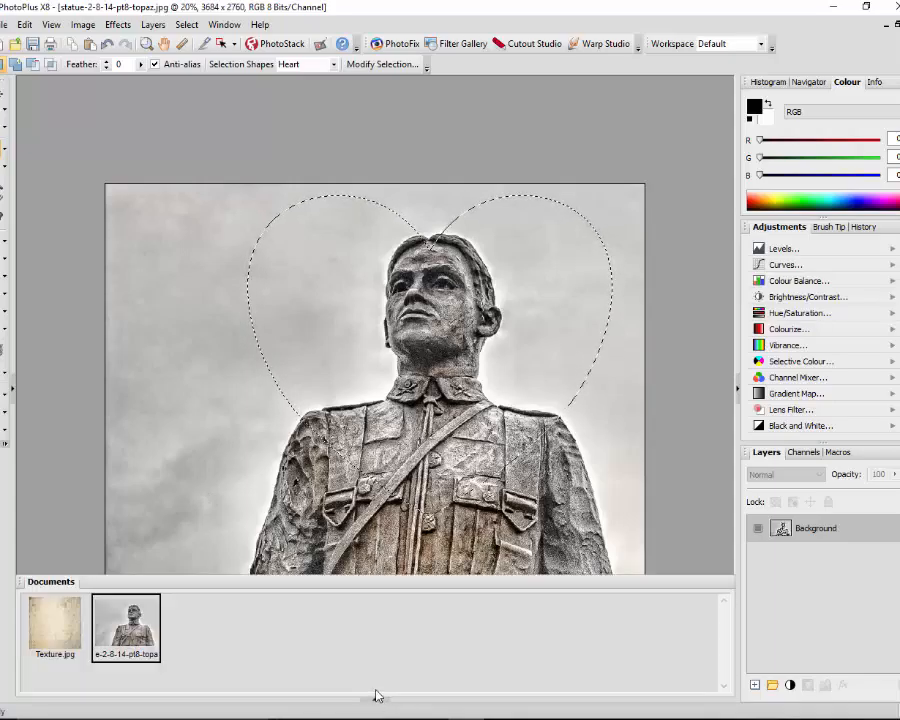
left_click(65, 640)
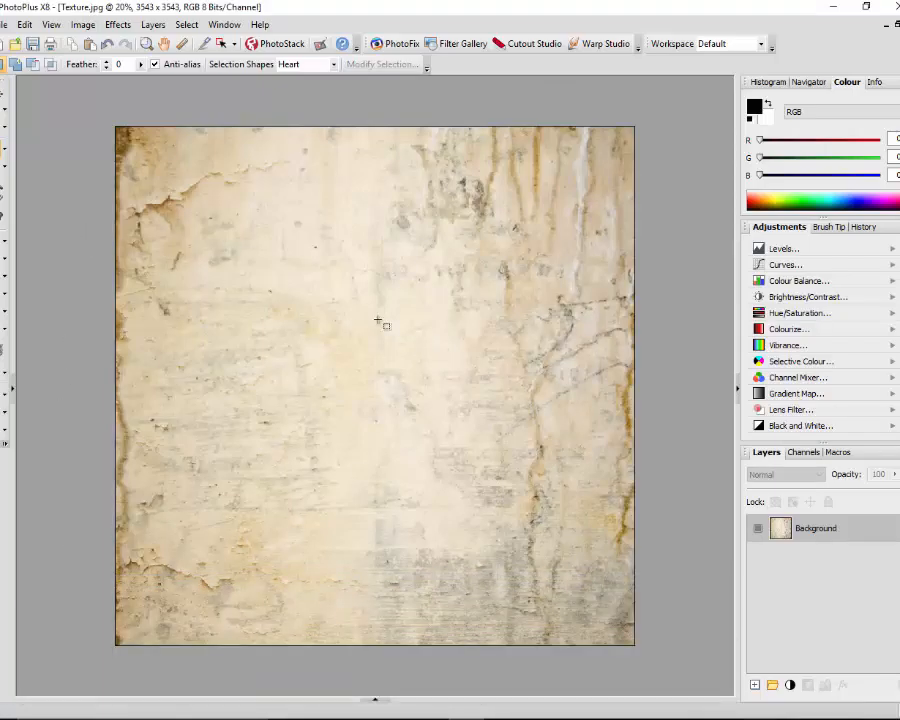
left_click(25, 26)
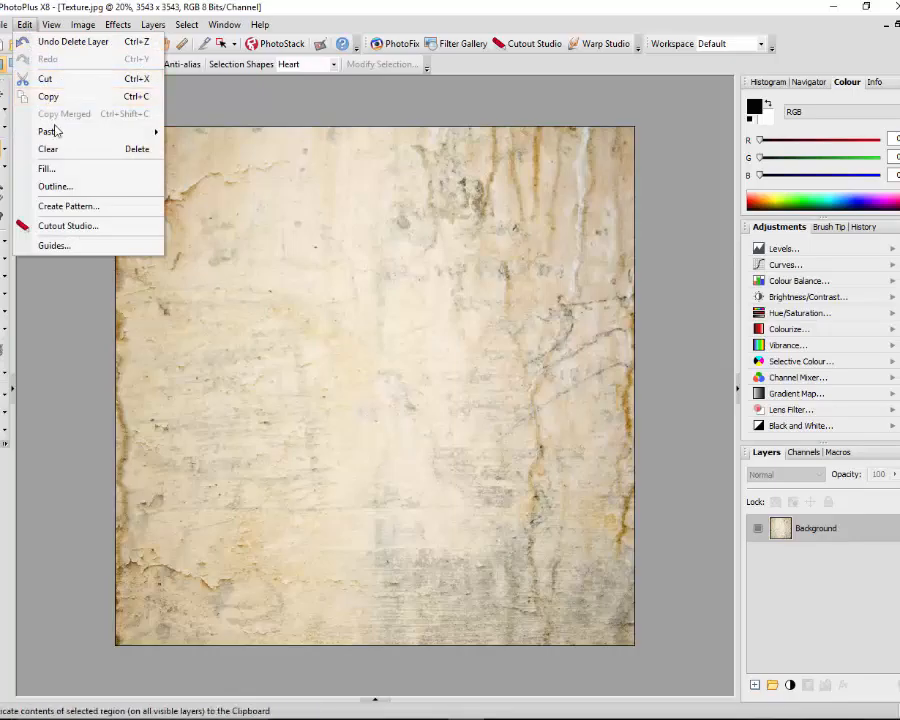
mouse_move(107, 135)
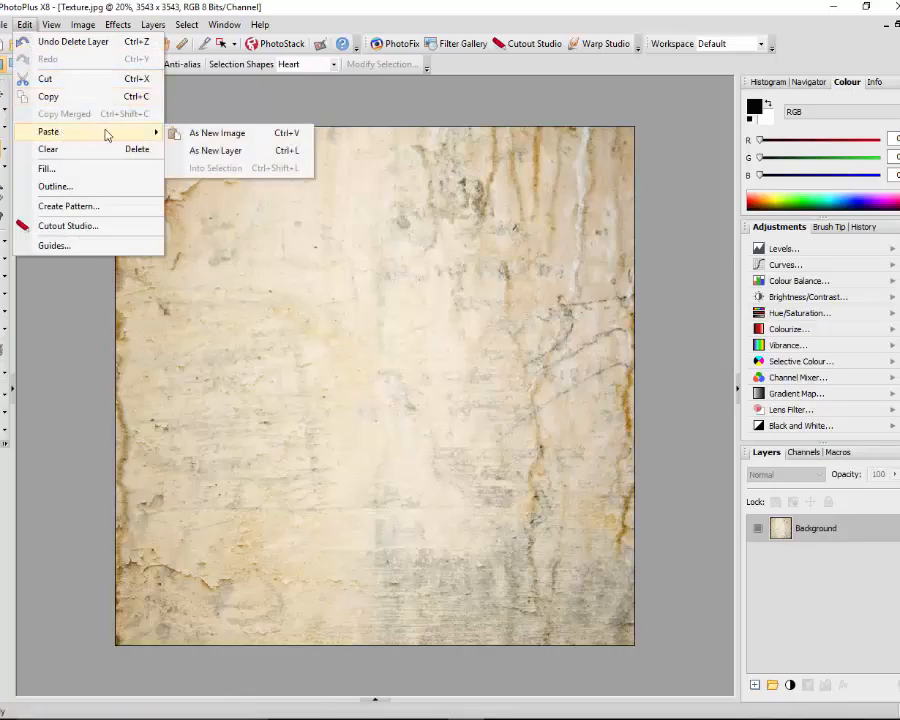
left_click(237, 152)
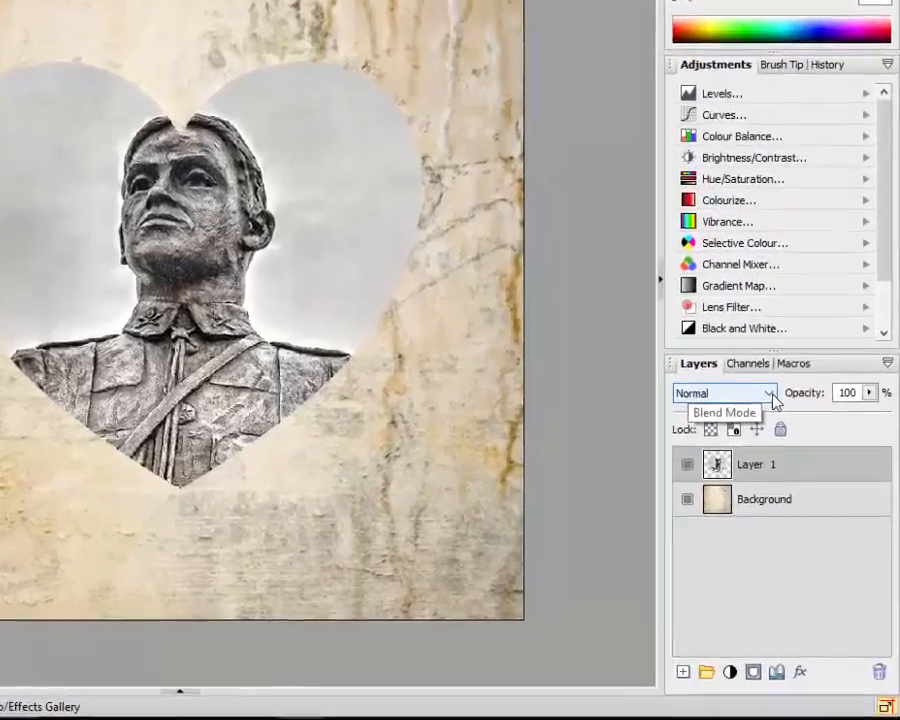
Try blend modes from Dissolve through Lightness on the pasted heart layer, and set the blend mode back to Normal
left_click(804, 470)
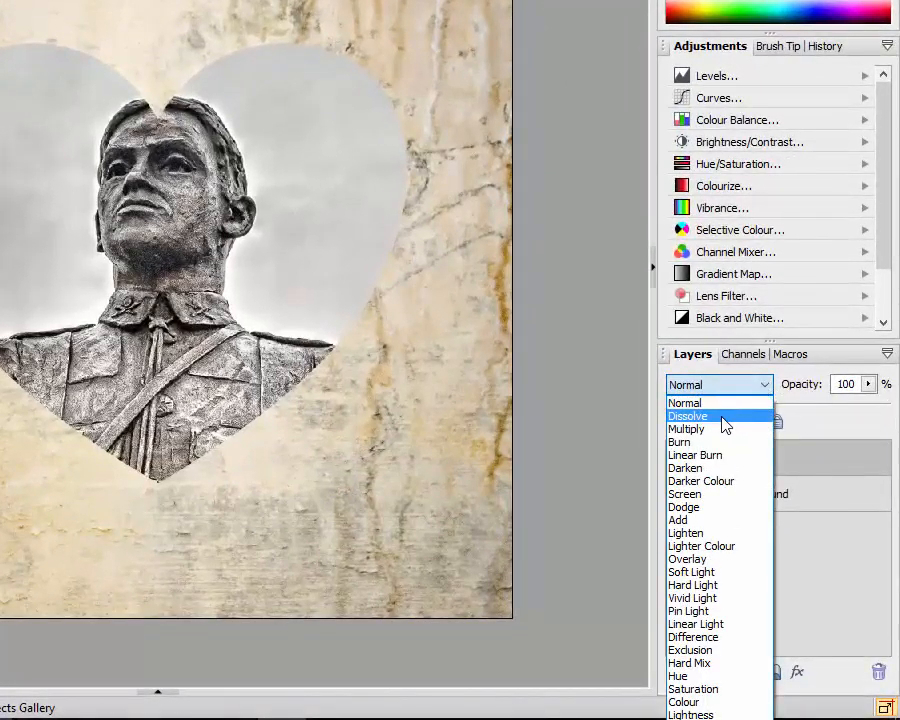
left_click(723, 417)
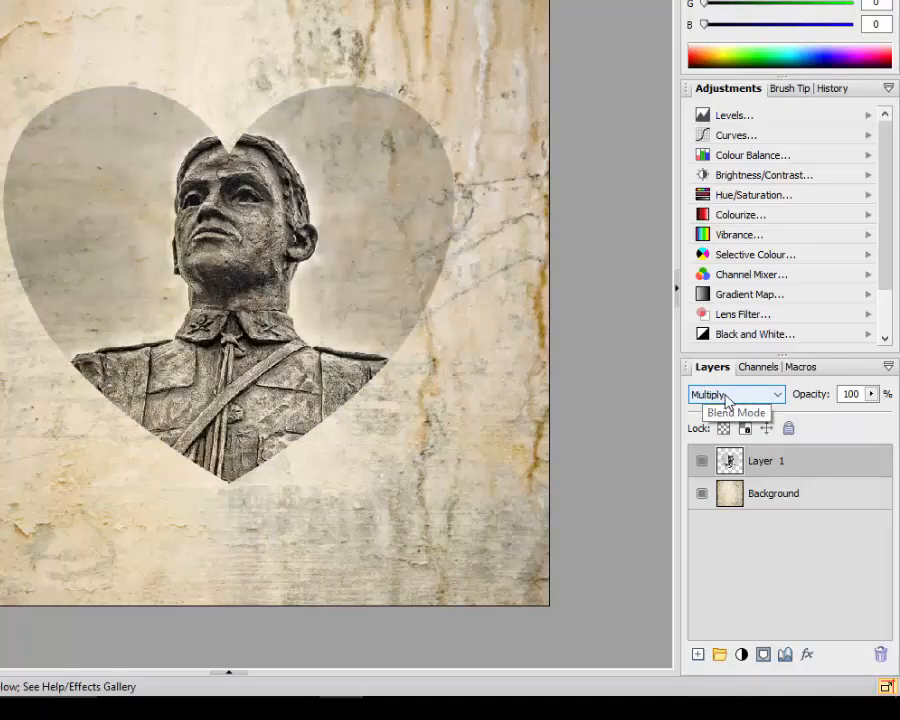
scroll(728, 400, "down", 1)
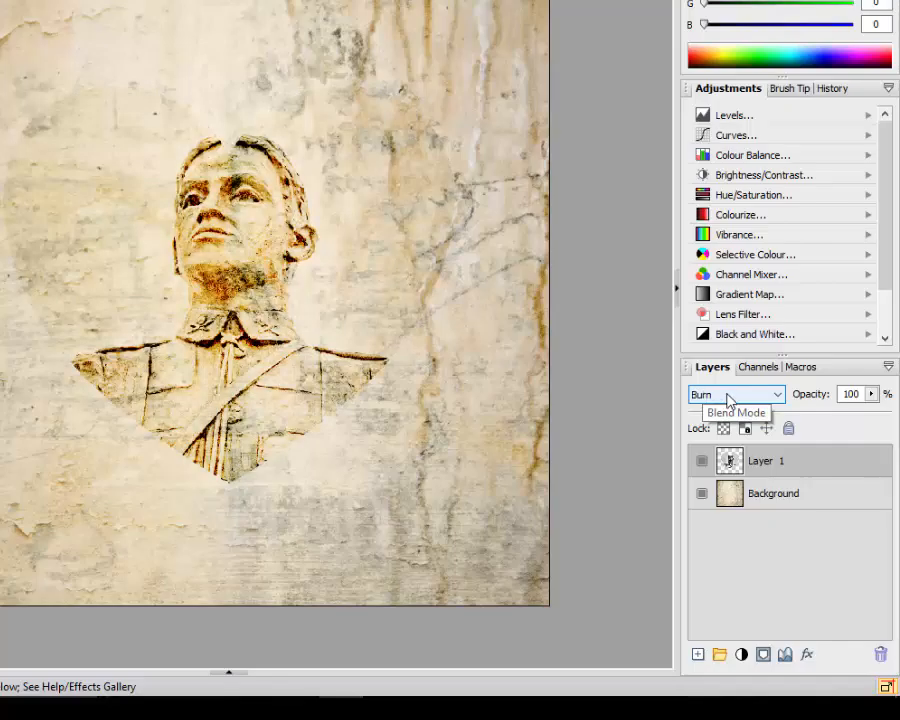
scroll(728, 400, "down", 1)
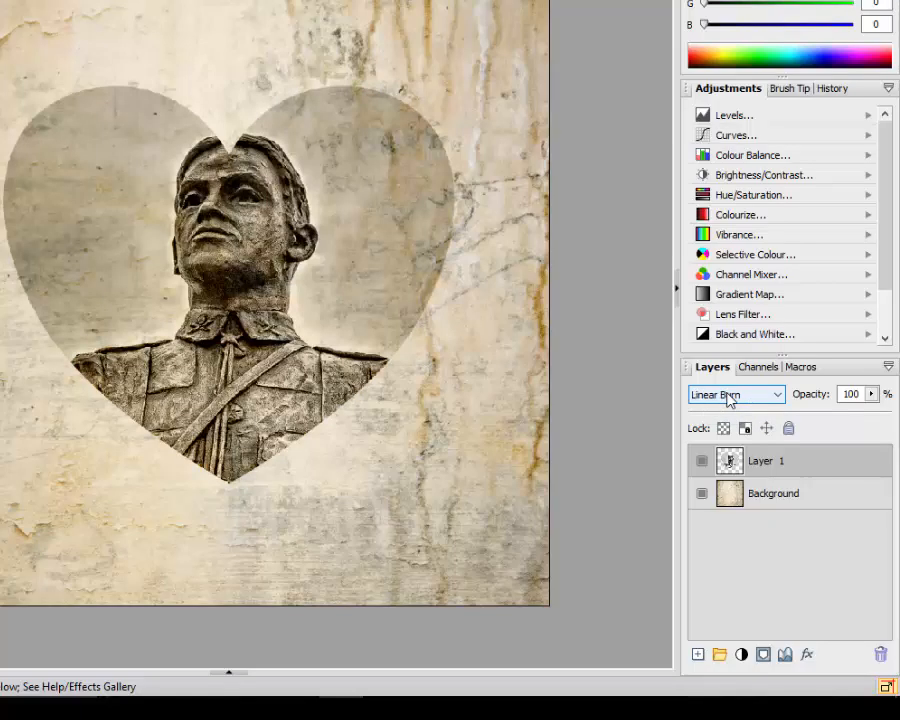
scroll(728, 400, "up", 3)
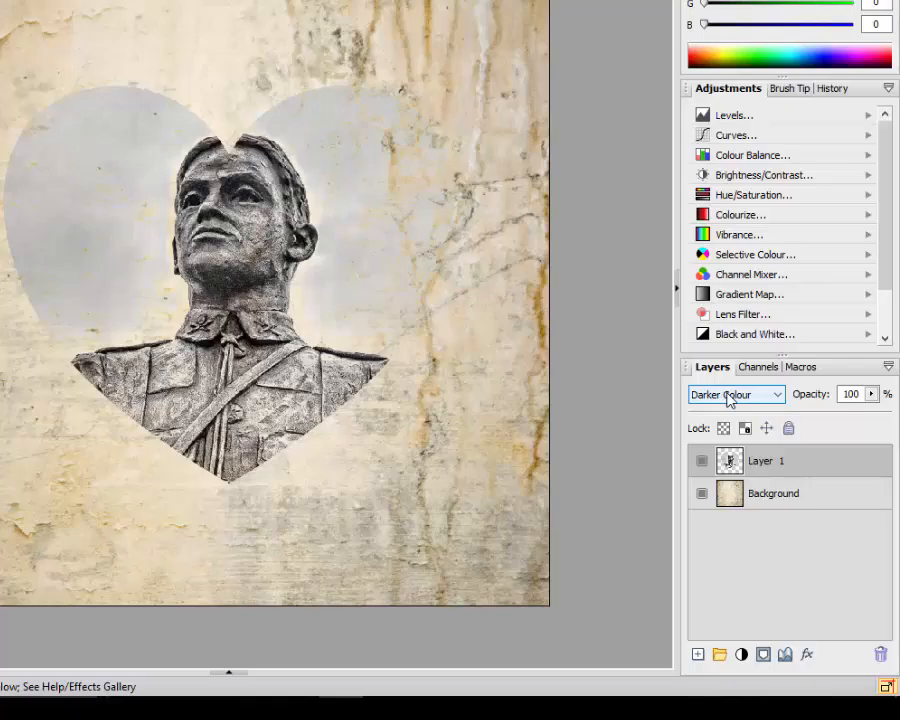
scroll(728, 398, "down", 2)
scroll(728, 400, "down", 1)
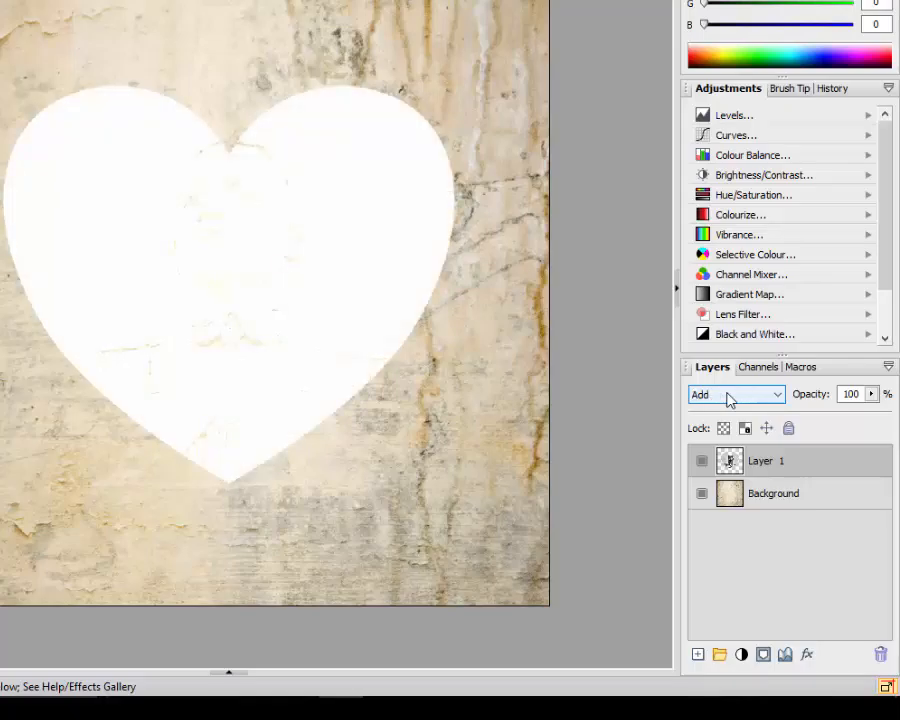
scroll(728, 398, "up", 3)
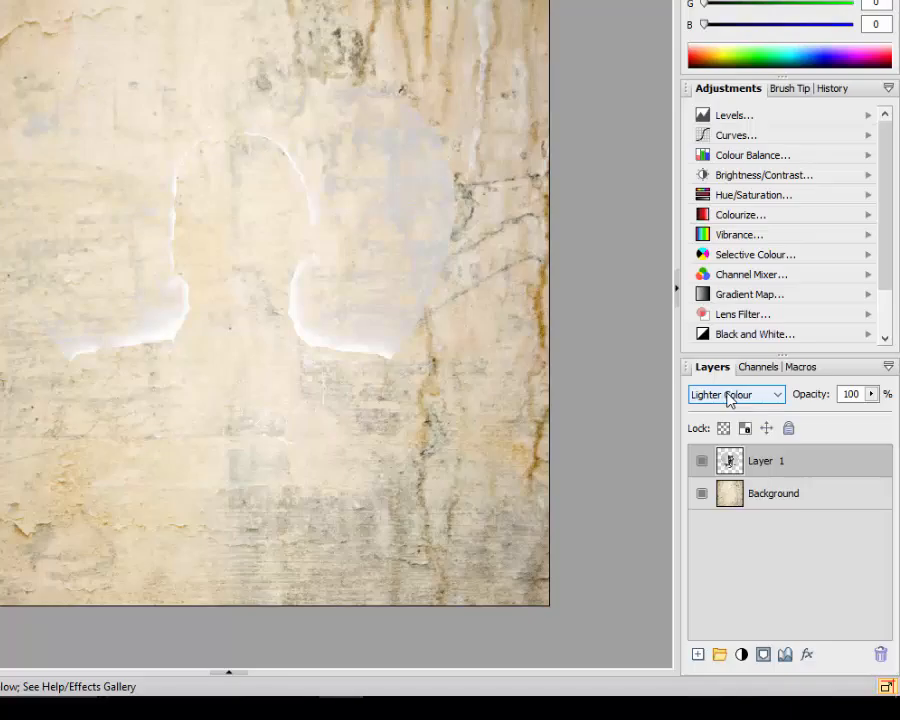
scroll(728, 398, "down", 1)
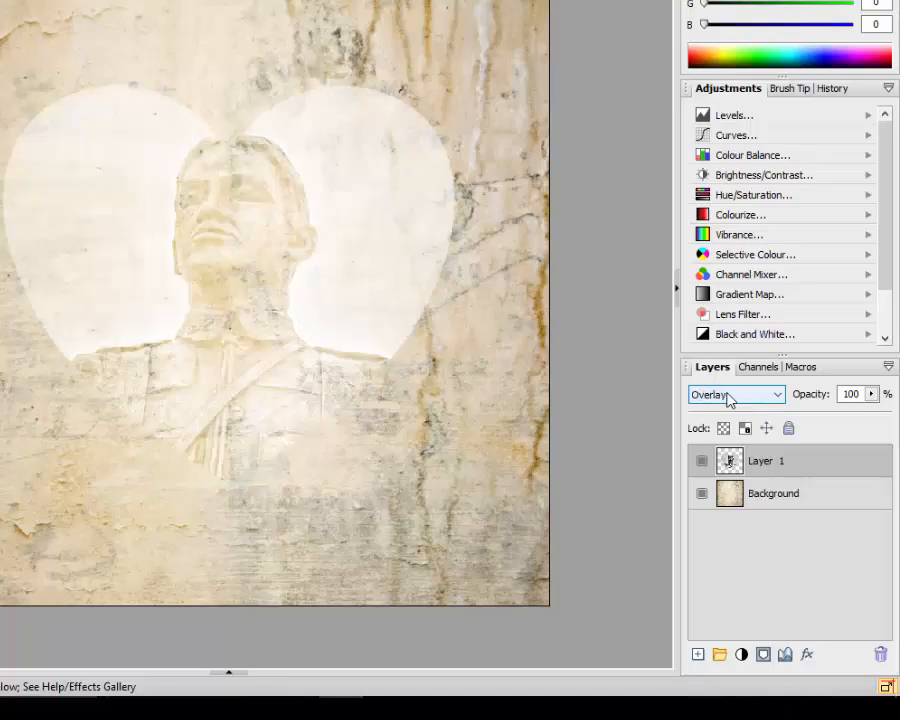
scroll(728, 398, "down", 1)
scroll(728, 398, "down", 1)
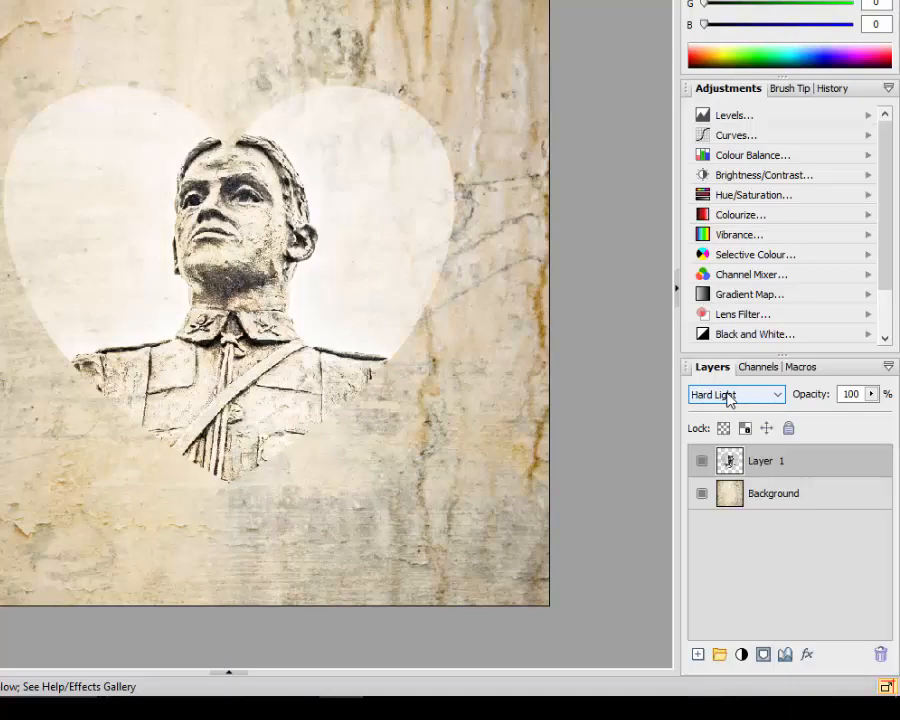
scroll(728, 398, "down", 1)
scroll(728, 398, "down", 2)
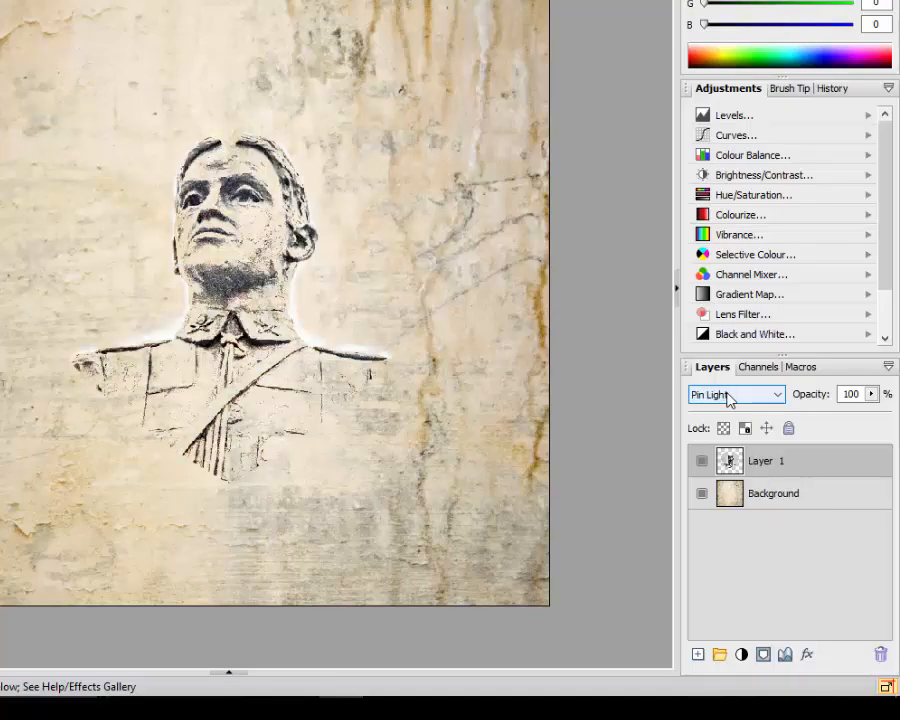
scroll(728, 398, "up", 1)
scroll(728, 398, "down", 4)
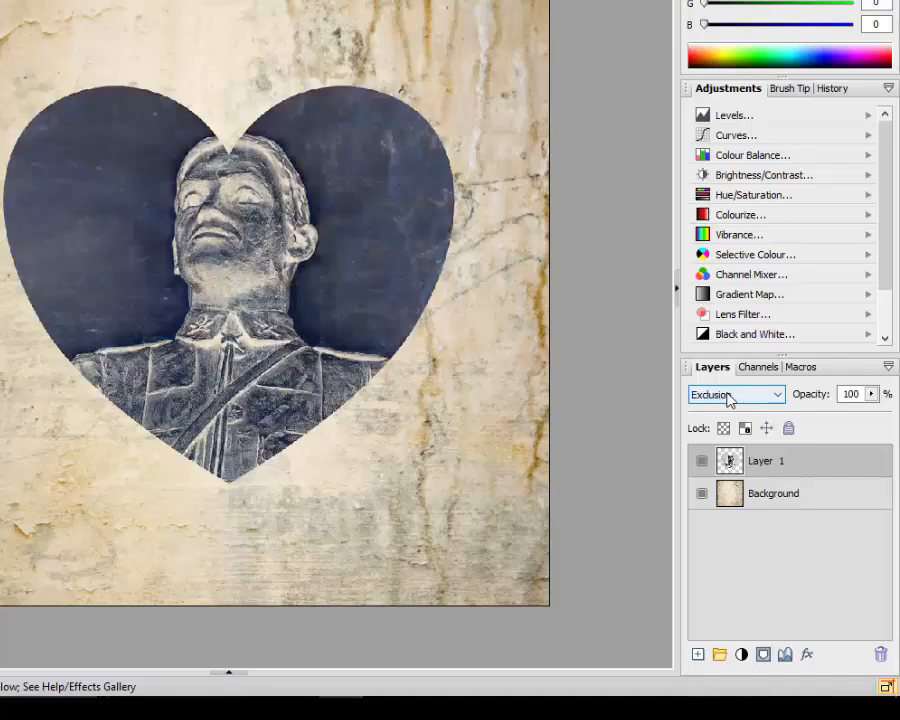
scroll(728, 398, "down", 4)
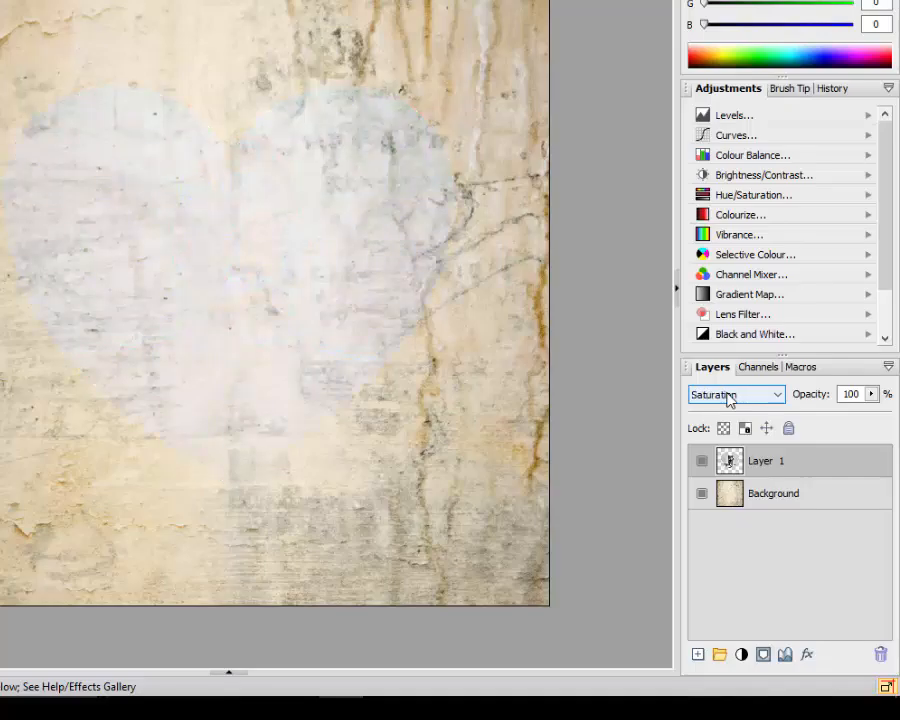
scroll(730, 399, "down", 1)
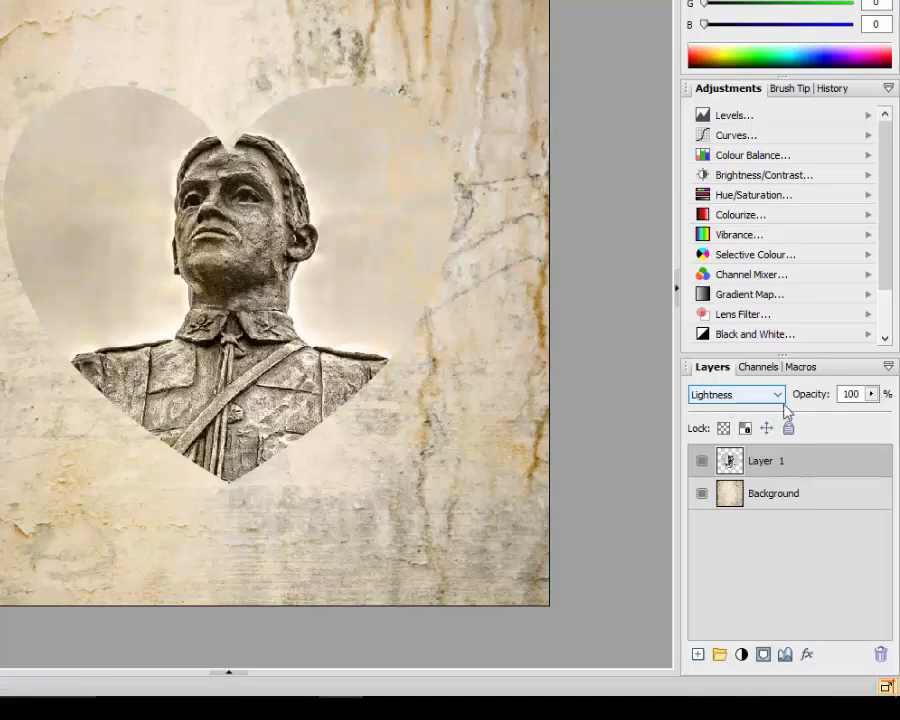
left_click(729, 396)
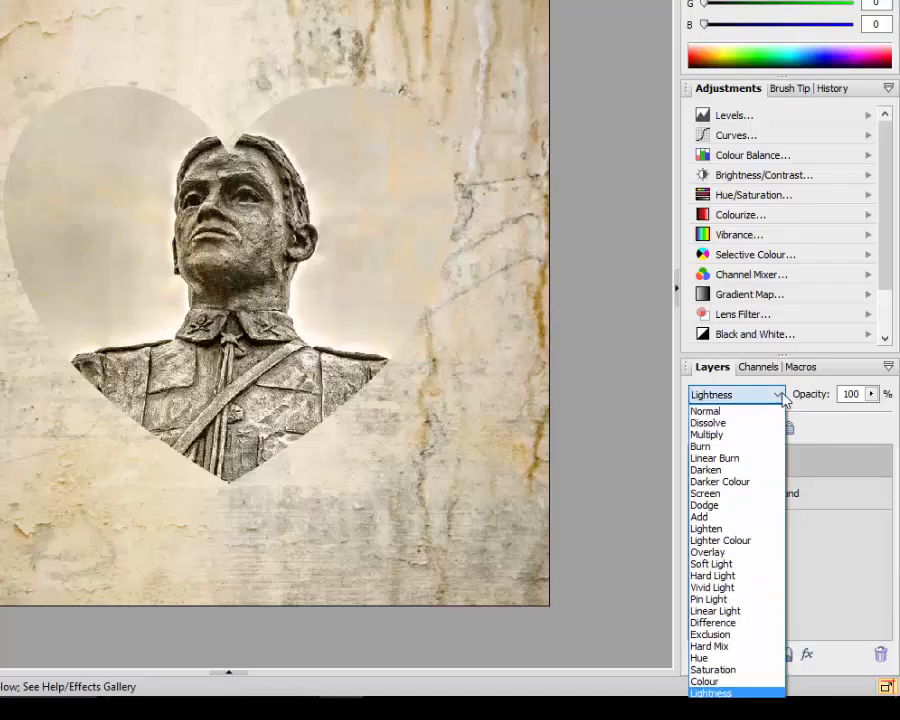
left_click(708, 411)
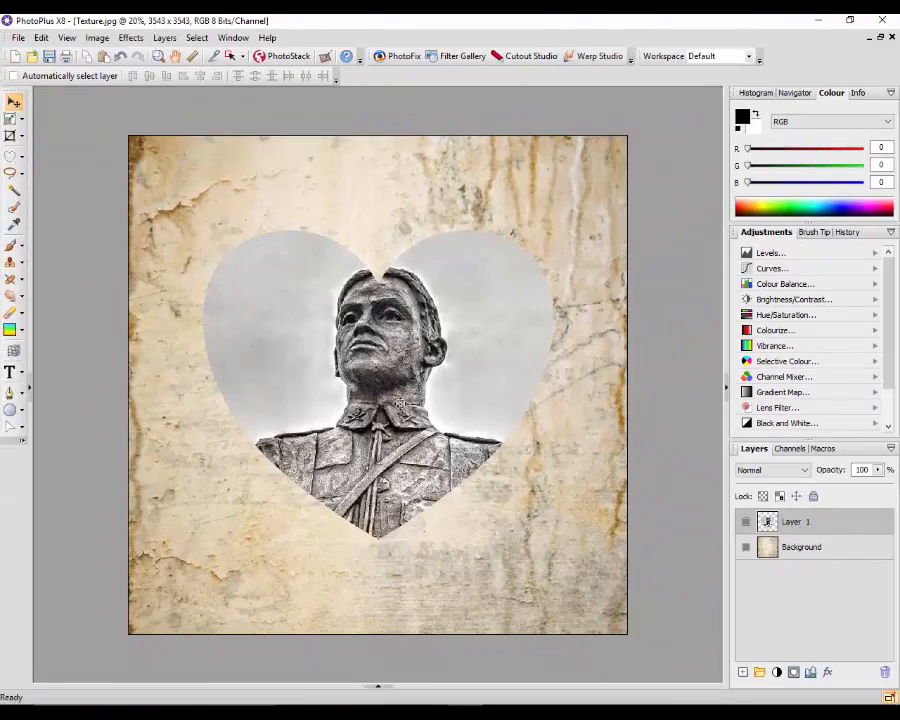
Shrink the heart layer to less than half its size with the Deform Tool and move it to the texture's upper-left corner
left_click_drag(398, 402, 341, 354)
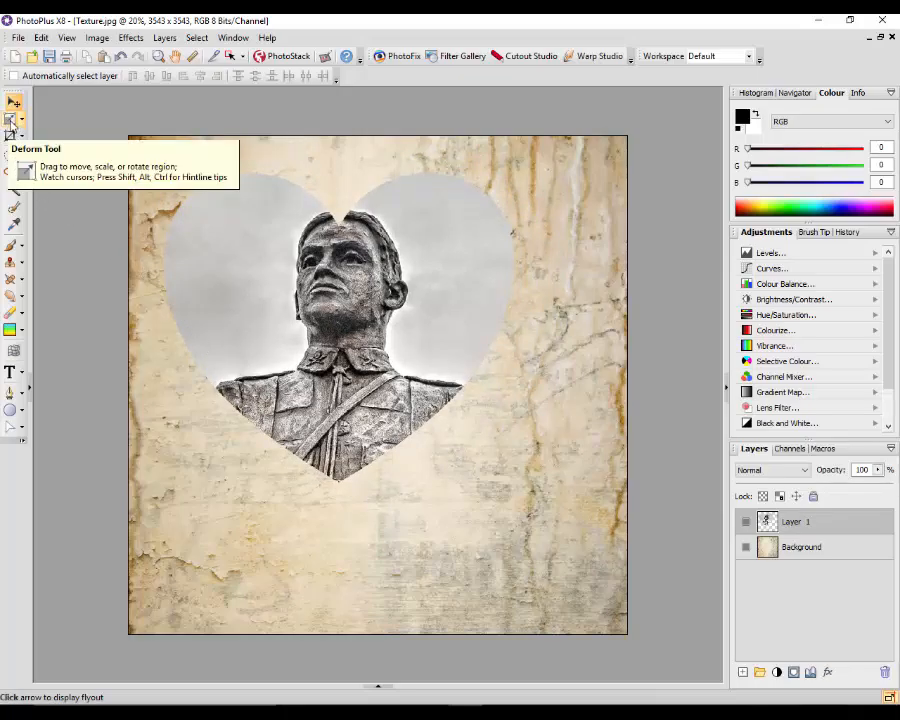
left_click(12, 120)
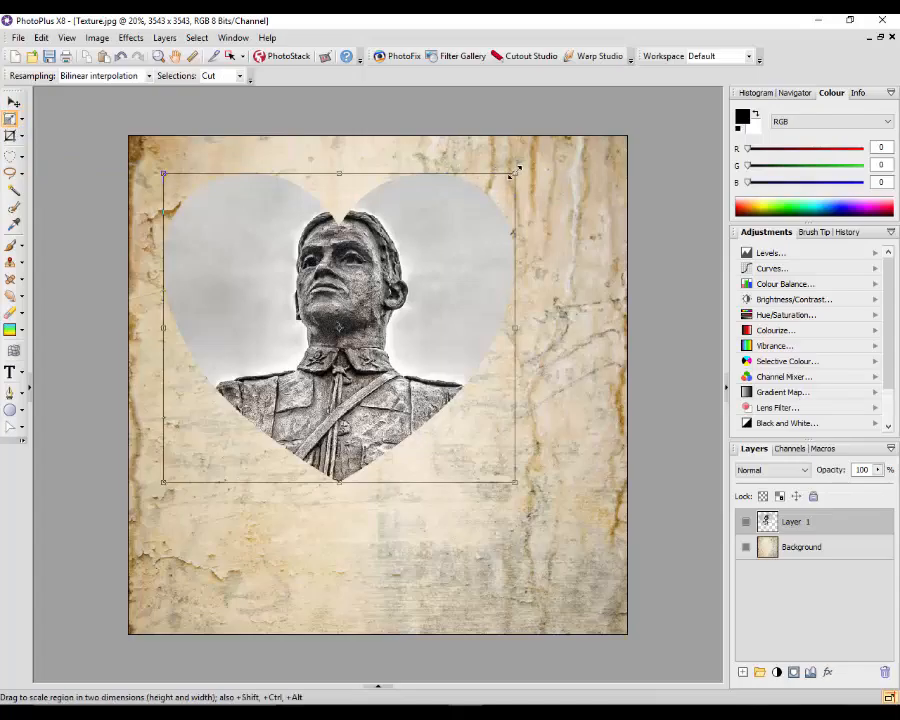
left_click_drag(514, 172, 310, 322)
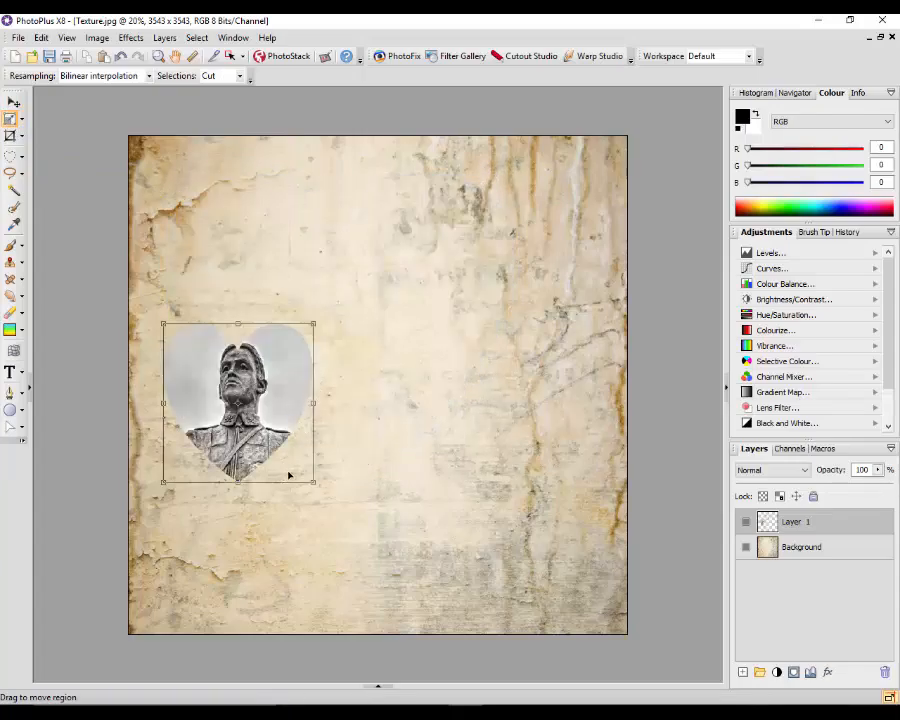
left_click(13, 102)
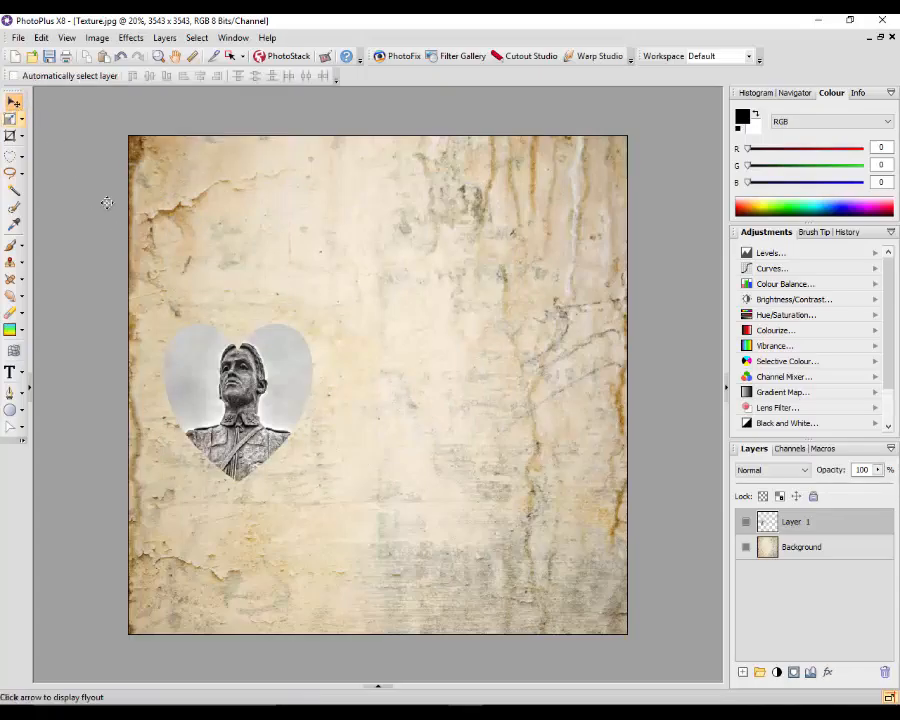
left_click_drag(287, 458, 261, 288)
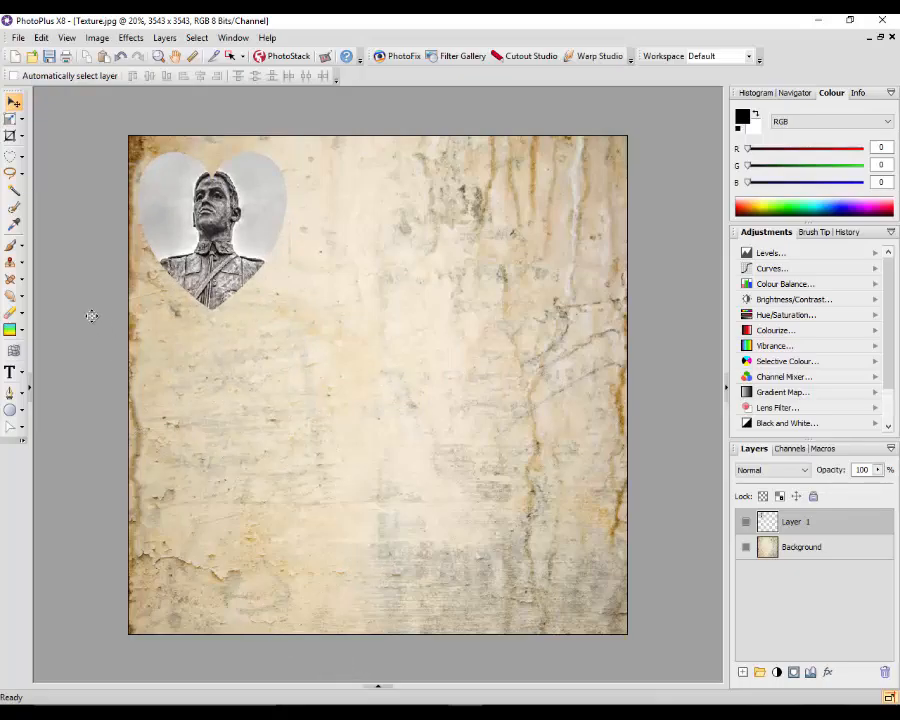
Return to the statue photo and paste the copied heart as a new image
left_click(378, 687)
left_click(139, 615)
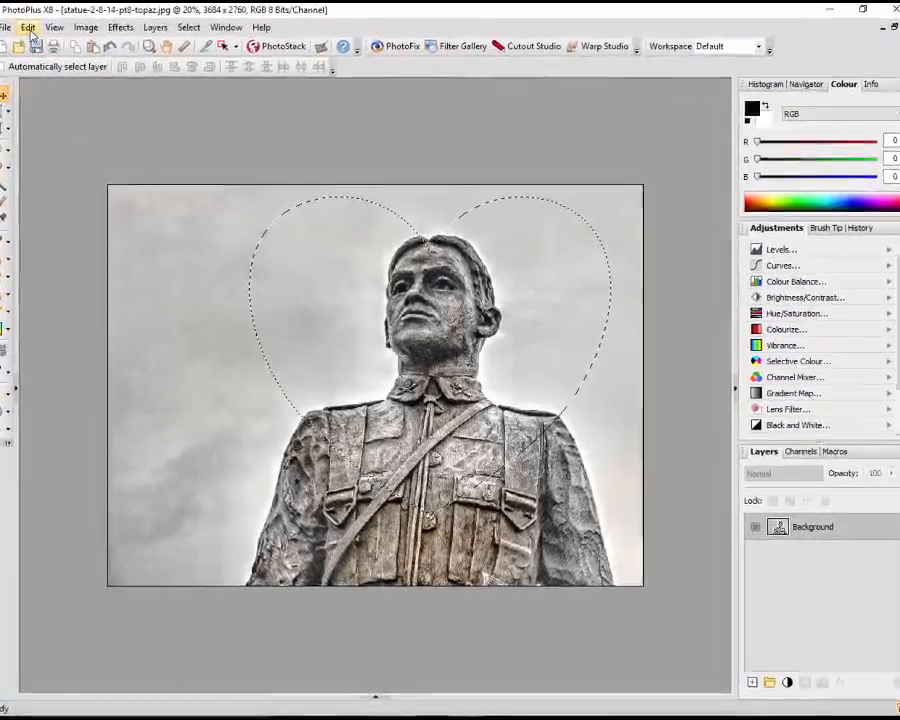
left_click(28, 28)
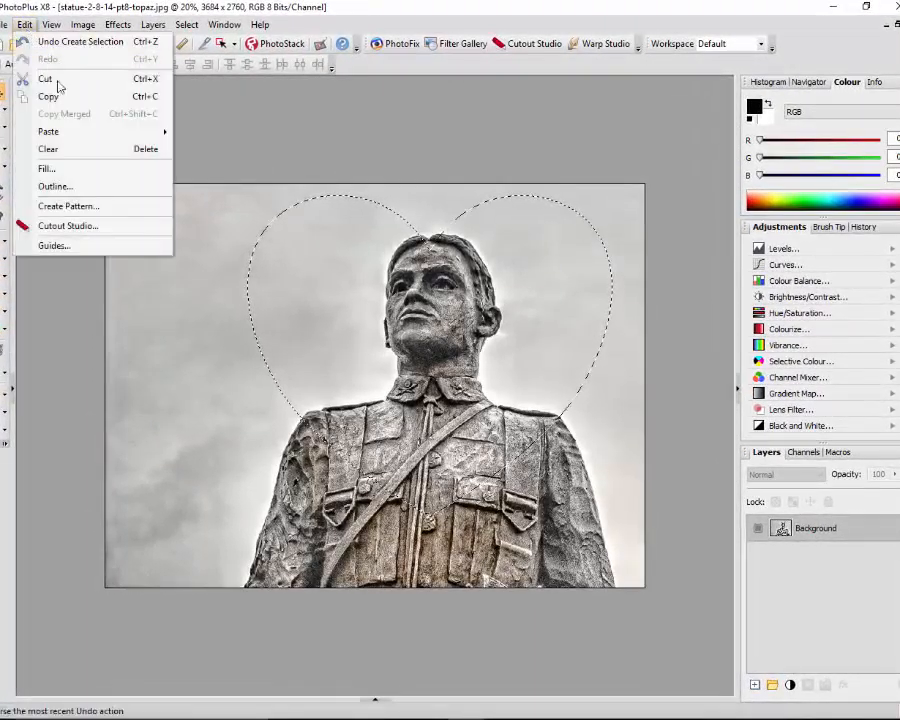
mouse_move(79, 134)
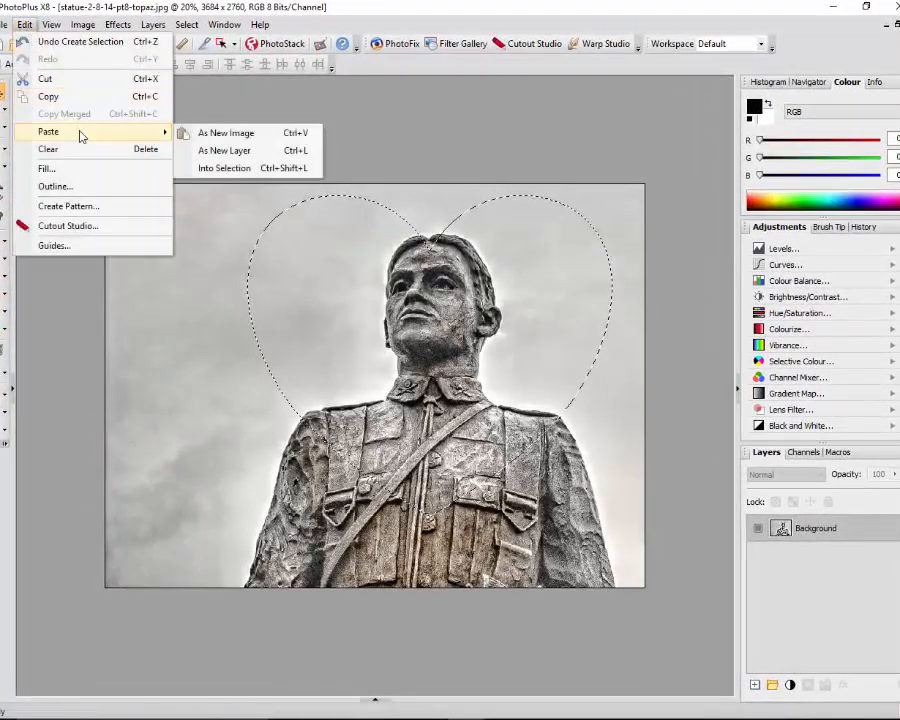
left_click(228, 133)
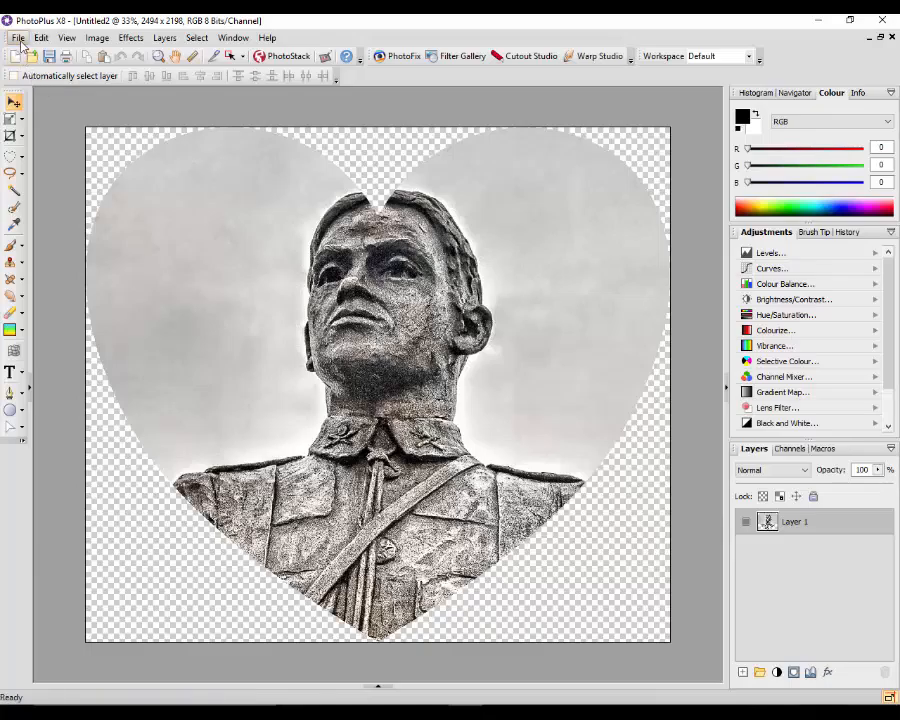
left_click(20, 40)
left_click(55, 200)
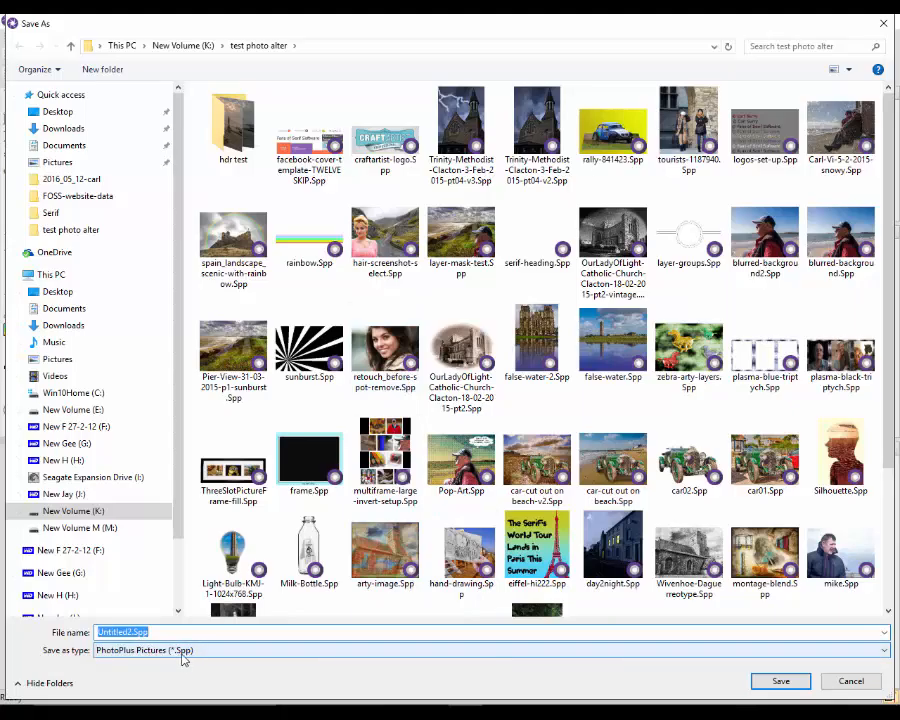
left_click(886, 655)
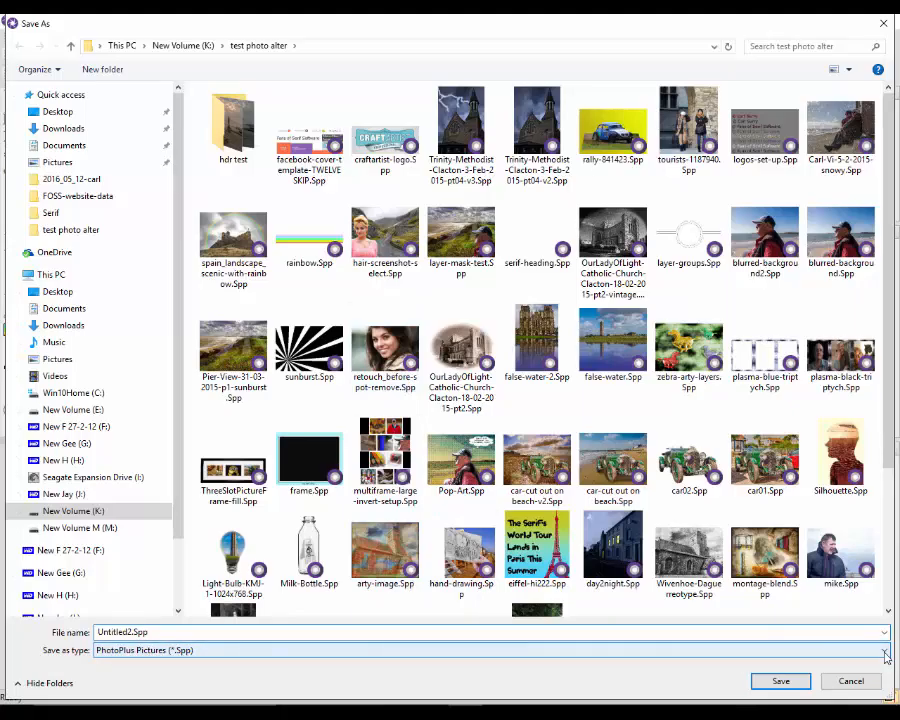
left_click(886, 655)
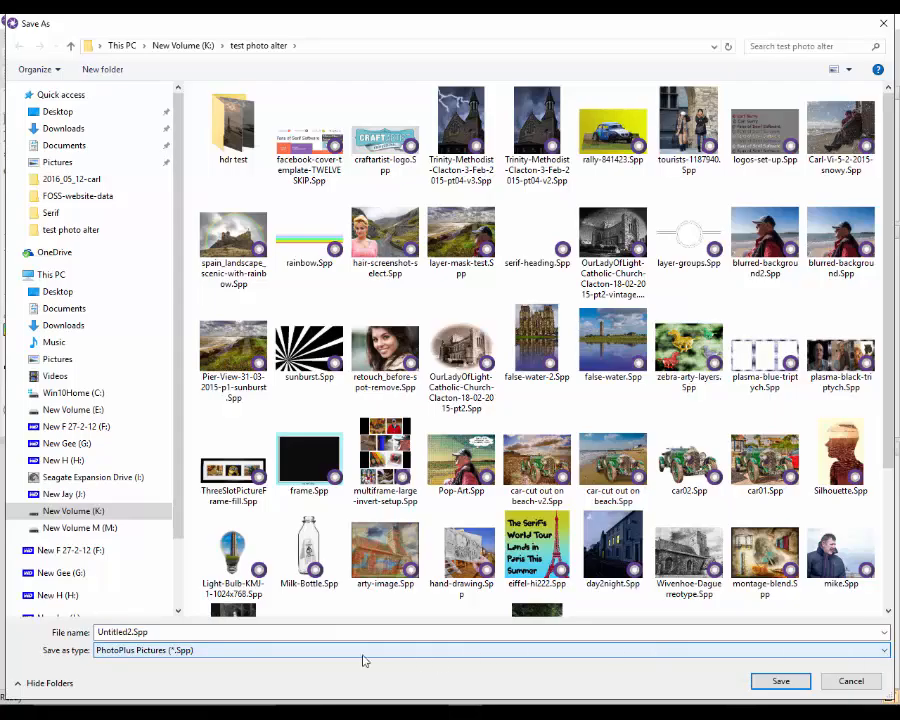
left_click(850, 681)
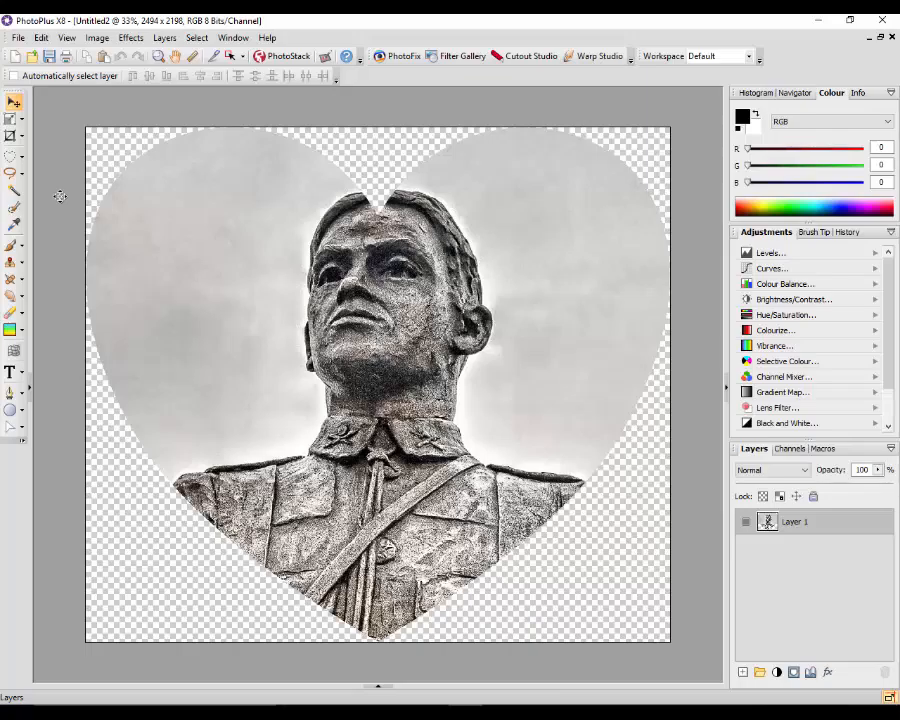
Set up an export of the heart image, previewing JPEG File (JPG) and settling on Portable Network Graphics (PNG) with a bit depth of 32
left_click(19, 38)
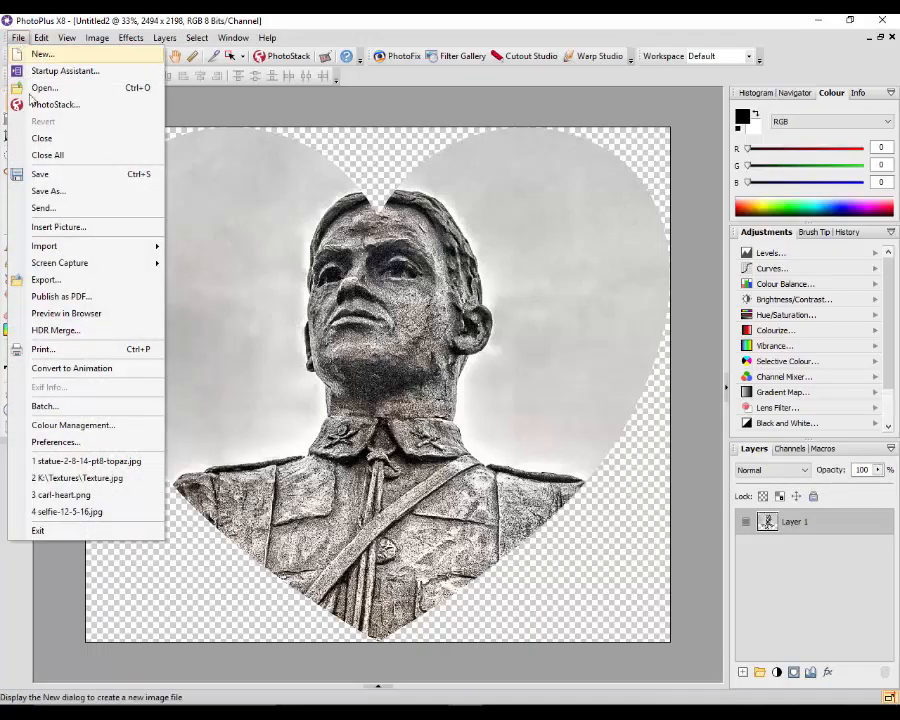
left_click(45, 281)
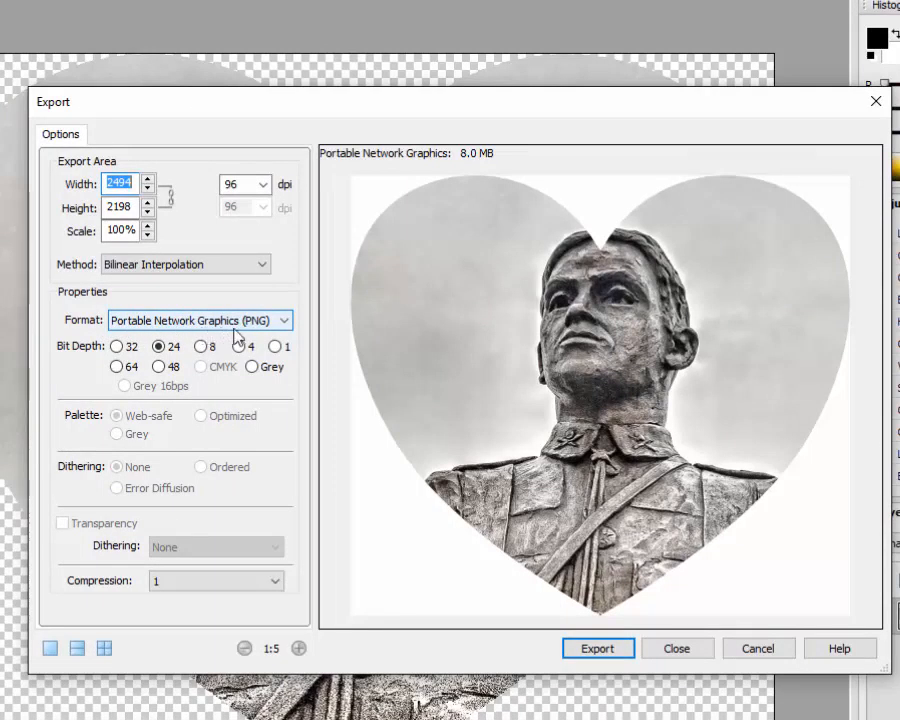
left_click(284, 322)
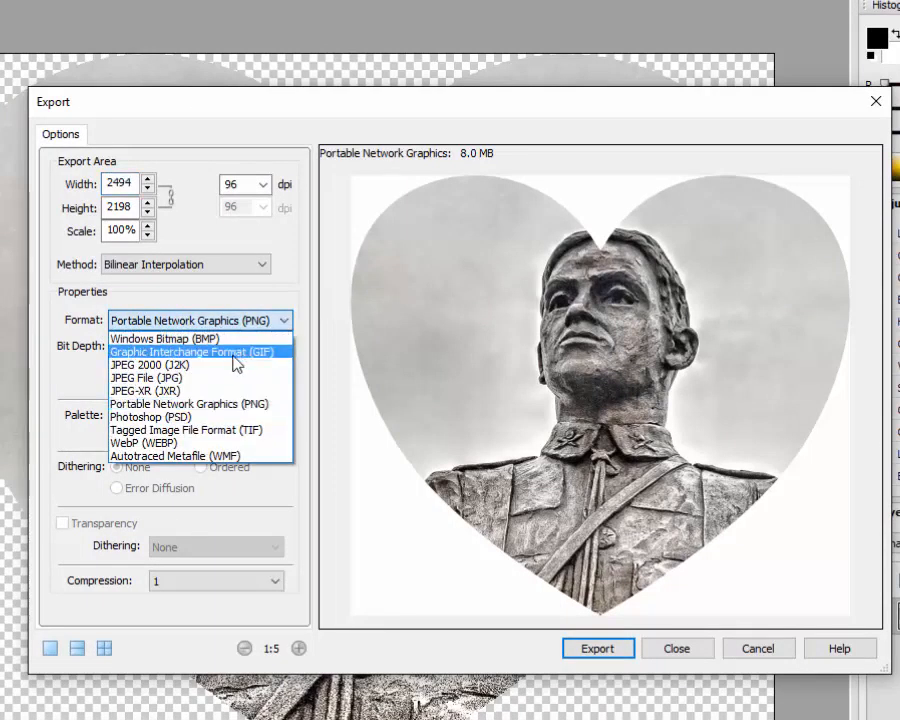
left_click(160, 377)
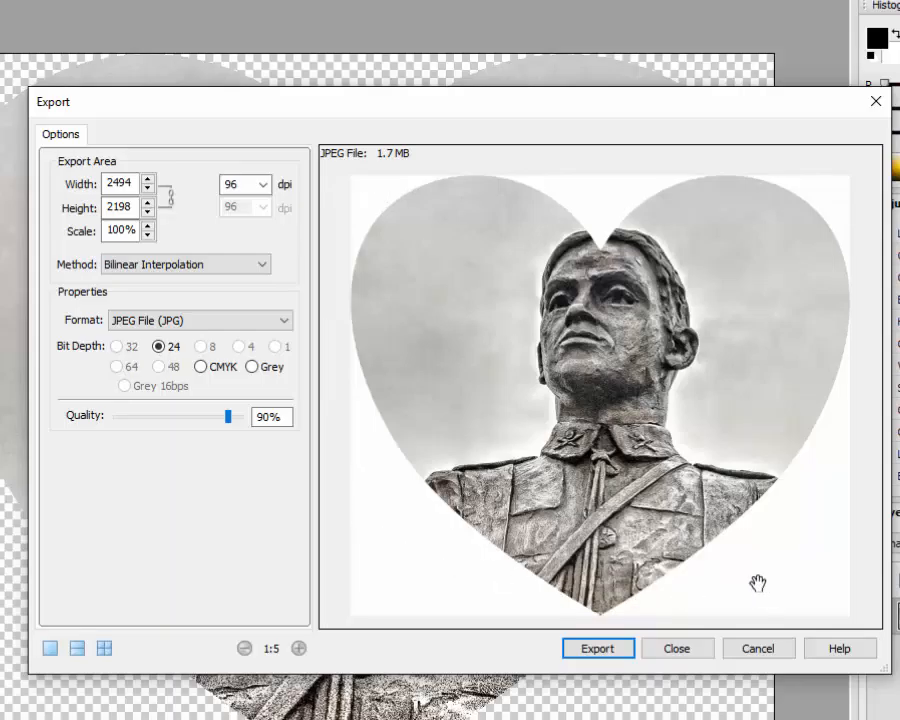
left_click(285, 321)
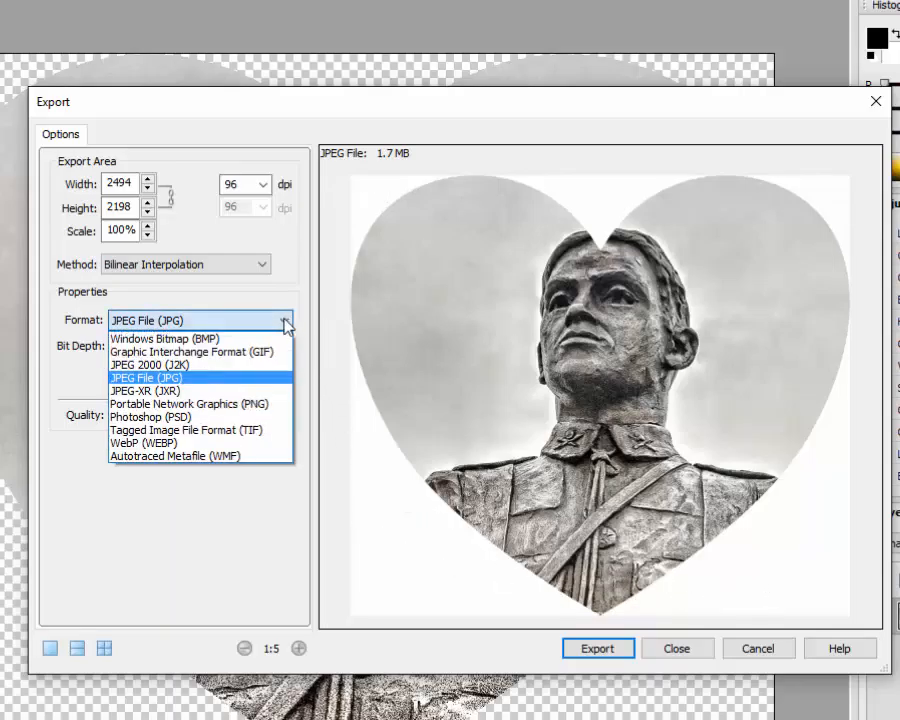
left_click(165, 405)
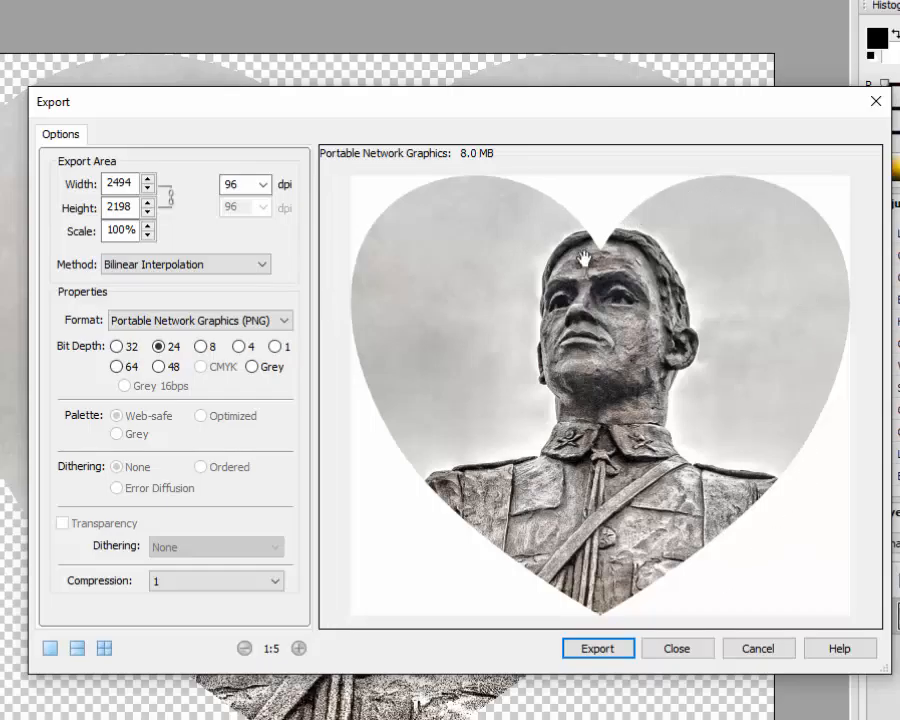
left_click(116, 347)
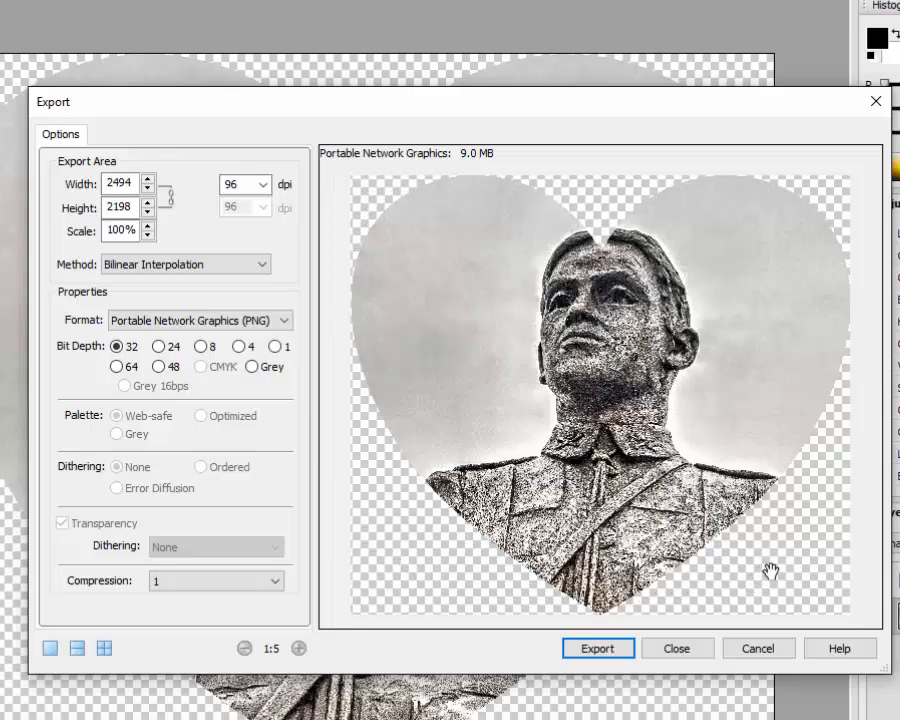
Export the heart image as test11 in PNG format to the test photo alter folder
left_click(598, 650)
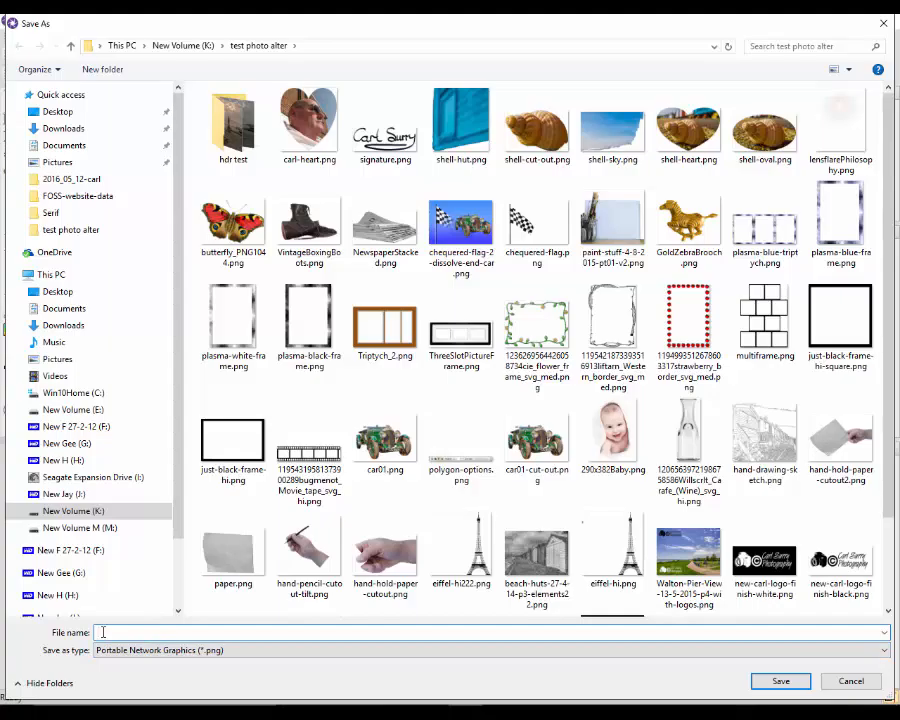
type("test11")
left_click(778, 686)
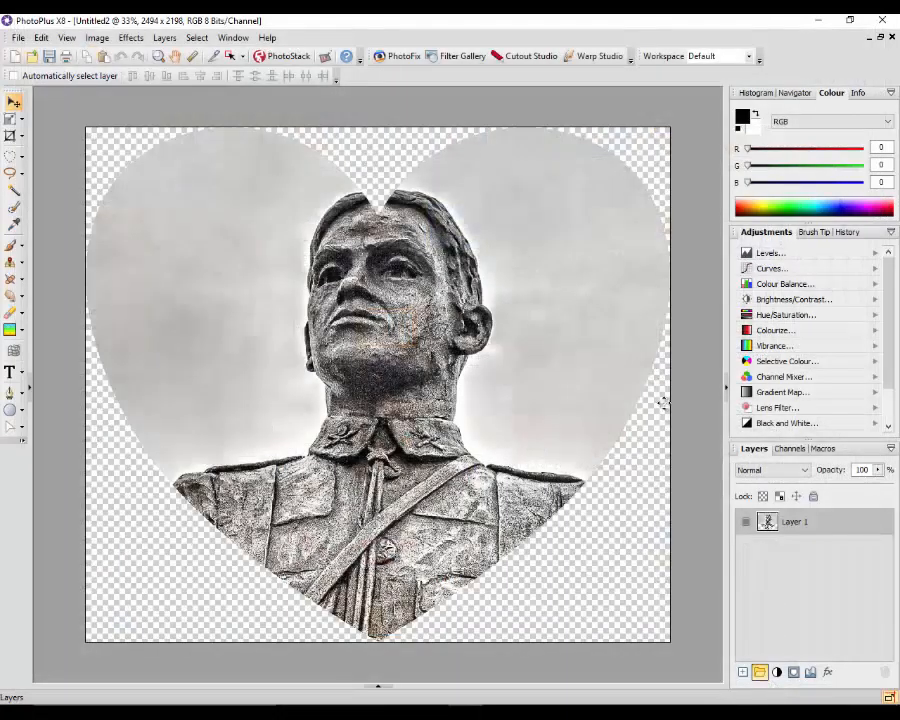
Close the untitled heart image without saving its changes, and close the statue photo
left_click(893, 38)
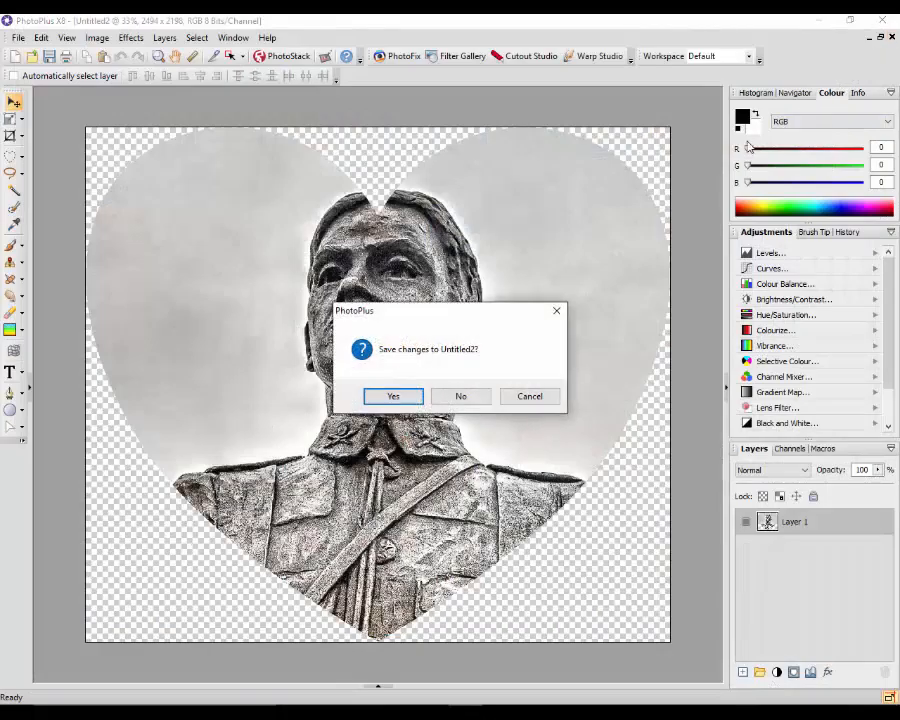
left_click(478, 401)
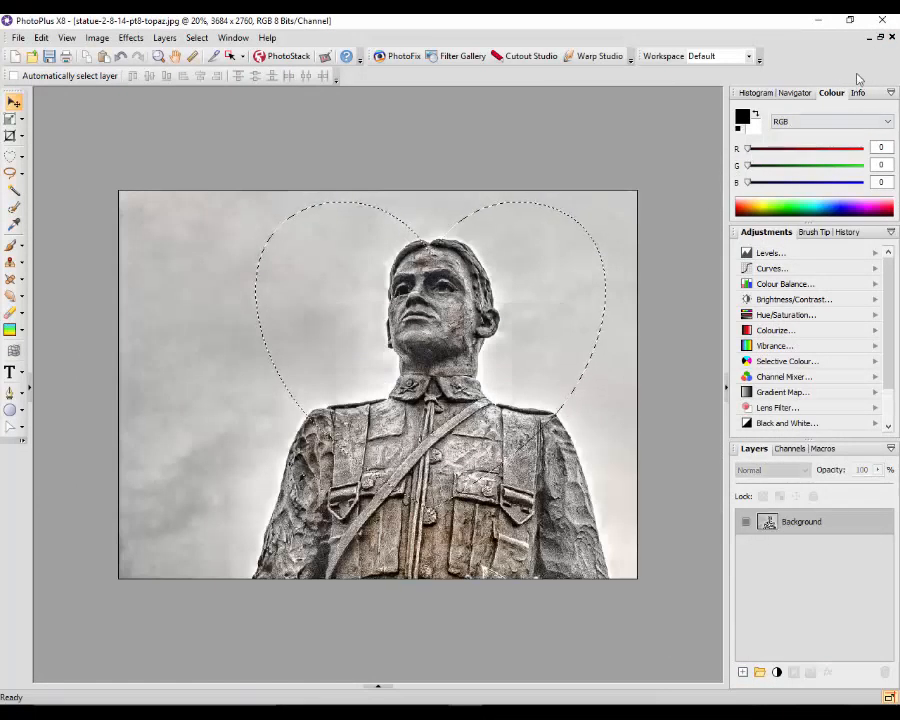
left_click(891, 38)
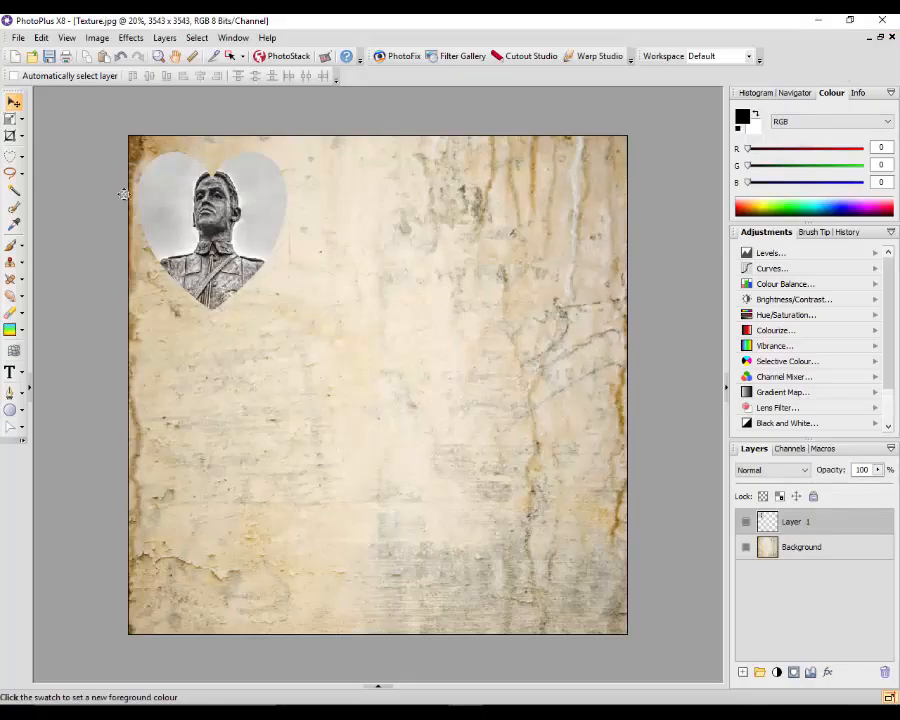
Open the exported image test11.png from the test photo alter folder
left_click(19, 38)
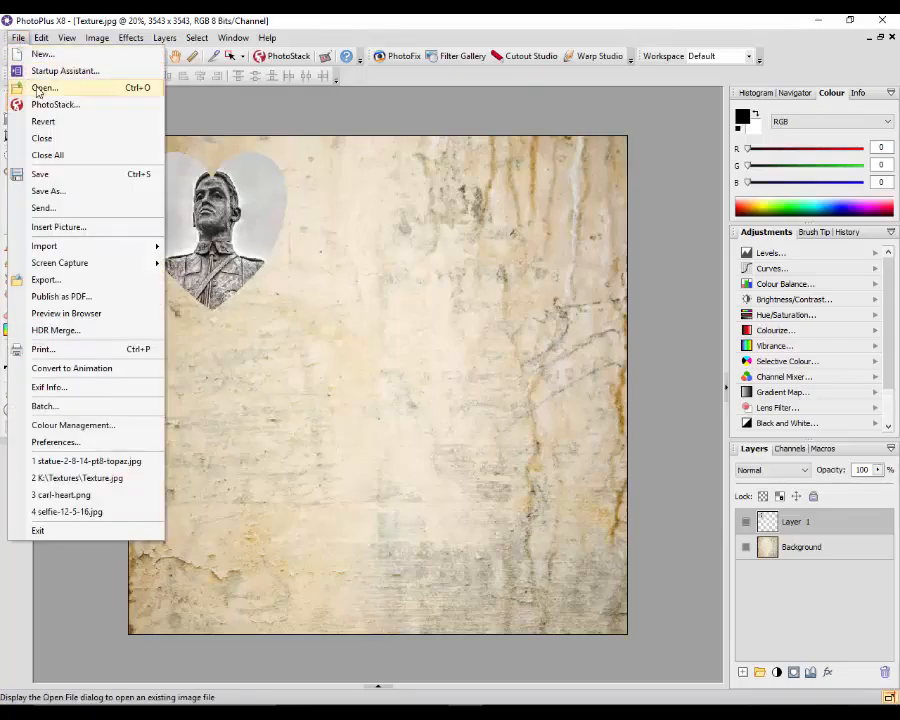
left_click(38, 87)
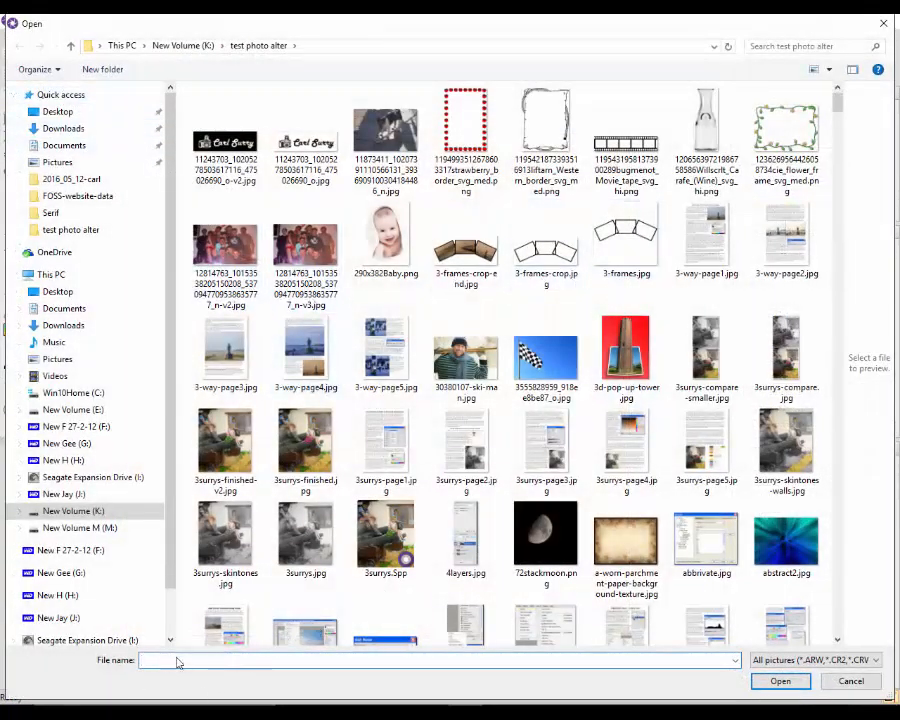
type("t")
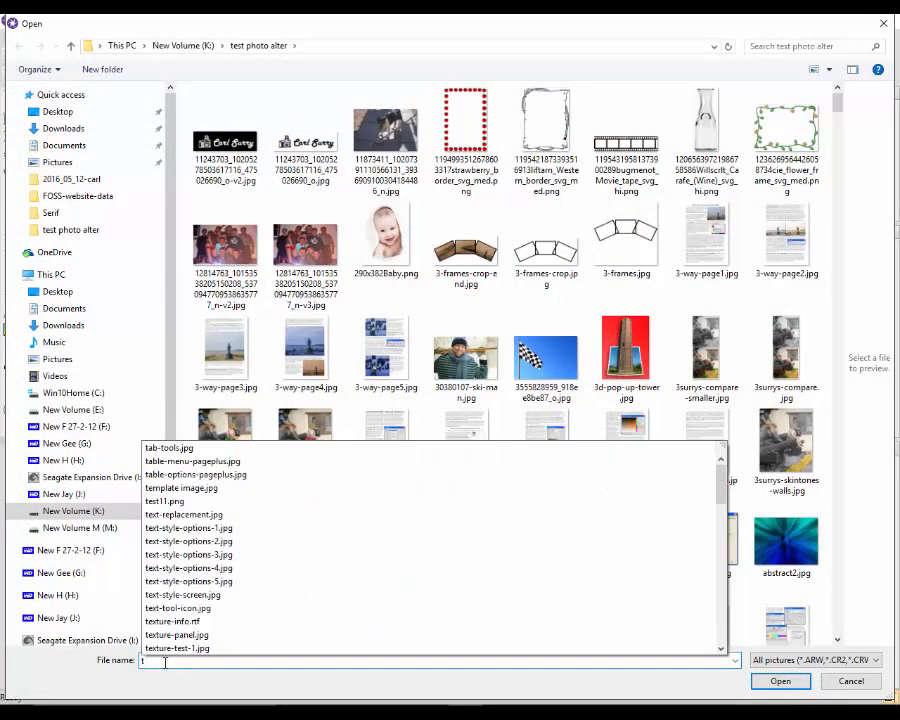
type("es")
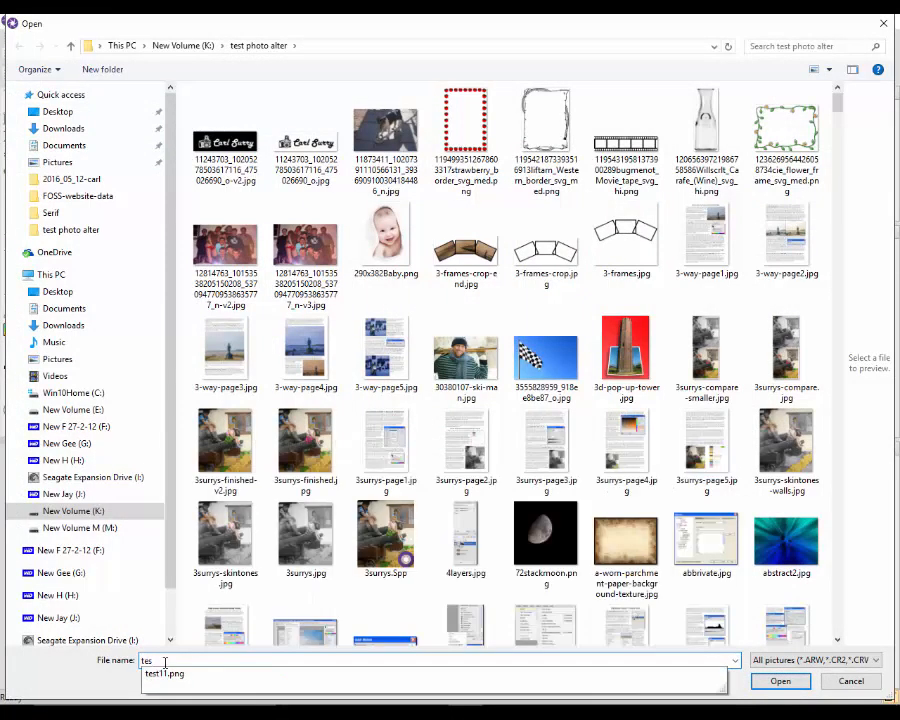
left_click(162, 675)
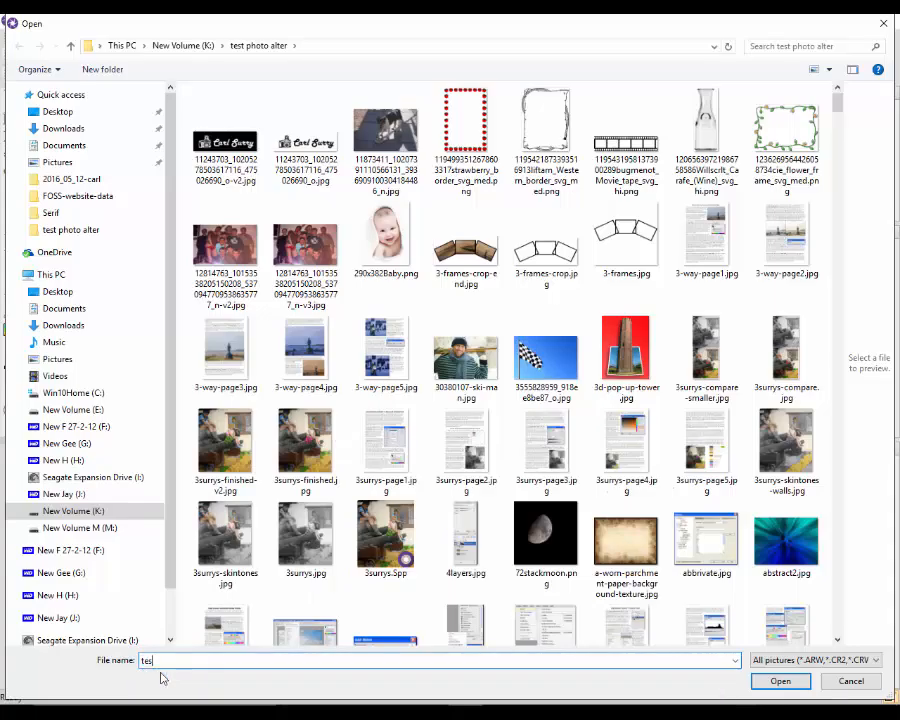
left_click(780, 680)
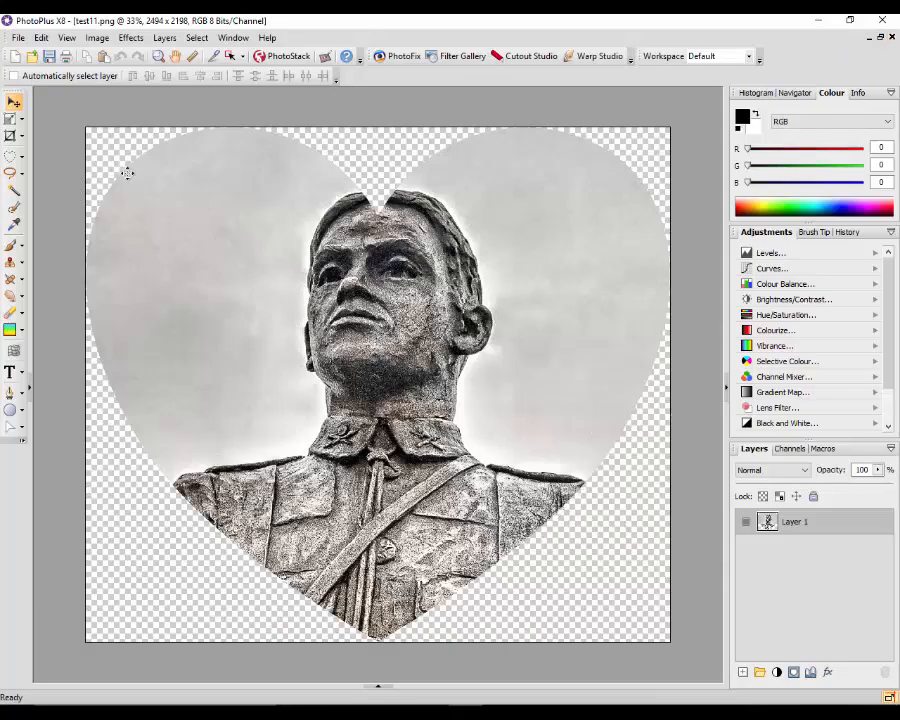
Copy the test11.png heart into Texture.jpg as a new layer and move it to the lower-right part of the texture
left_click(41, 38)
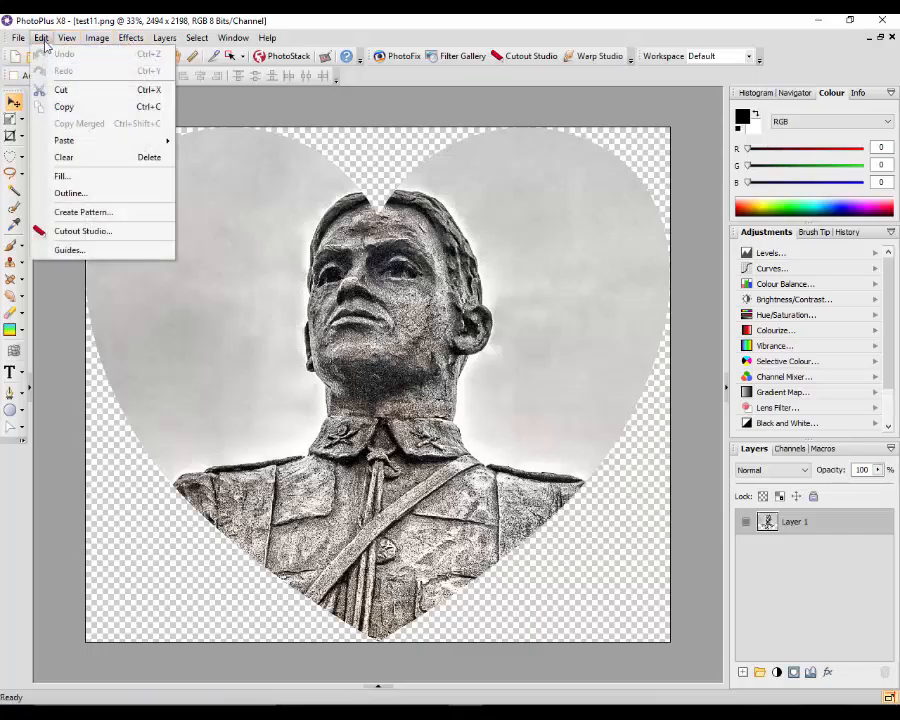
left_click(66, 107)
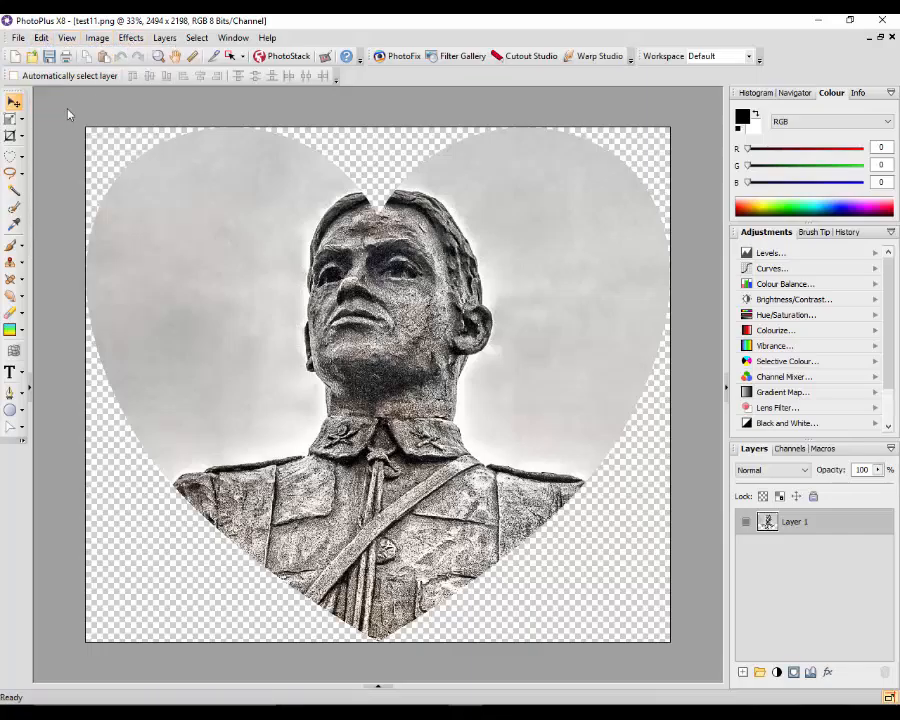
left_click(378, 686)
left_click(70, 615)
key("ctrl+v")
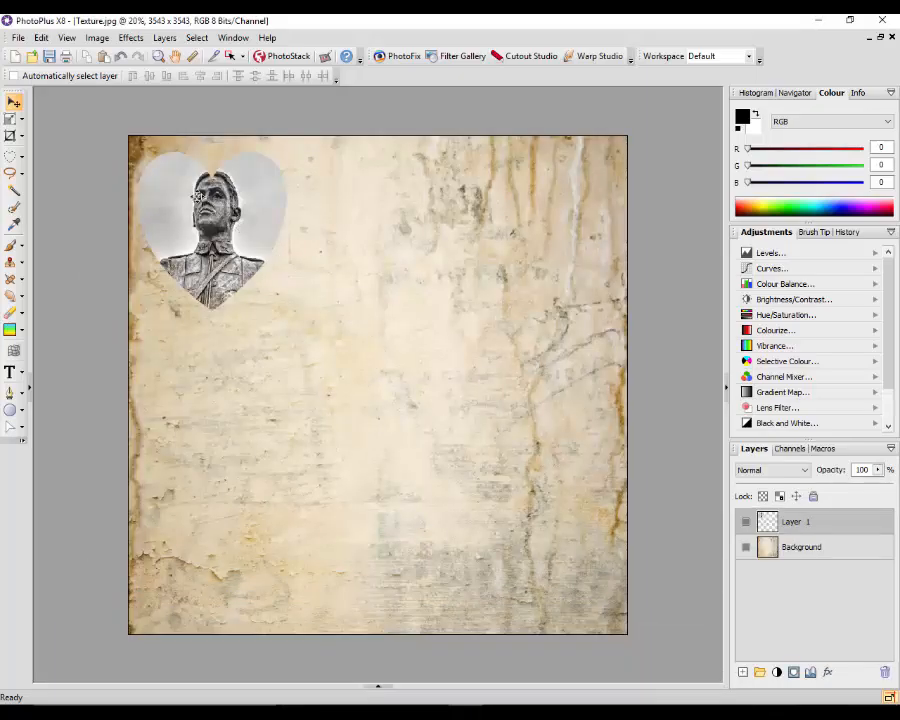
left_click(41, 37)
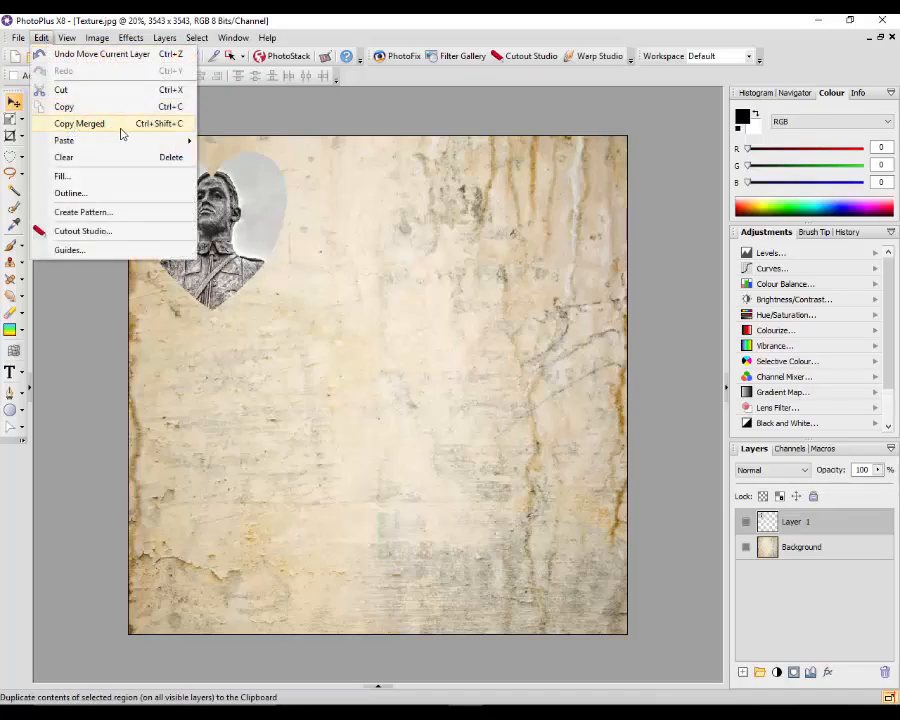
mouse_move(163, 145)
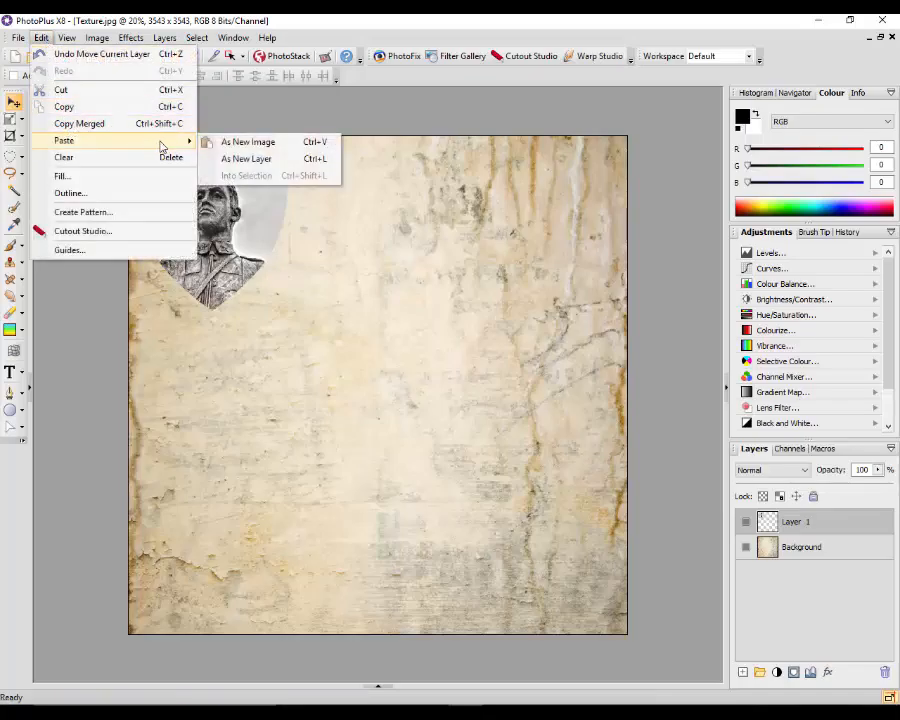
left_click(266, 159)
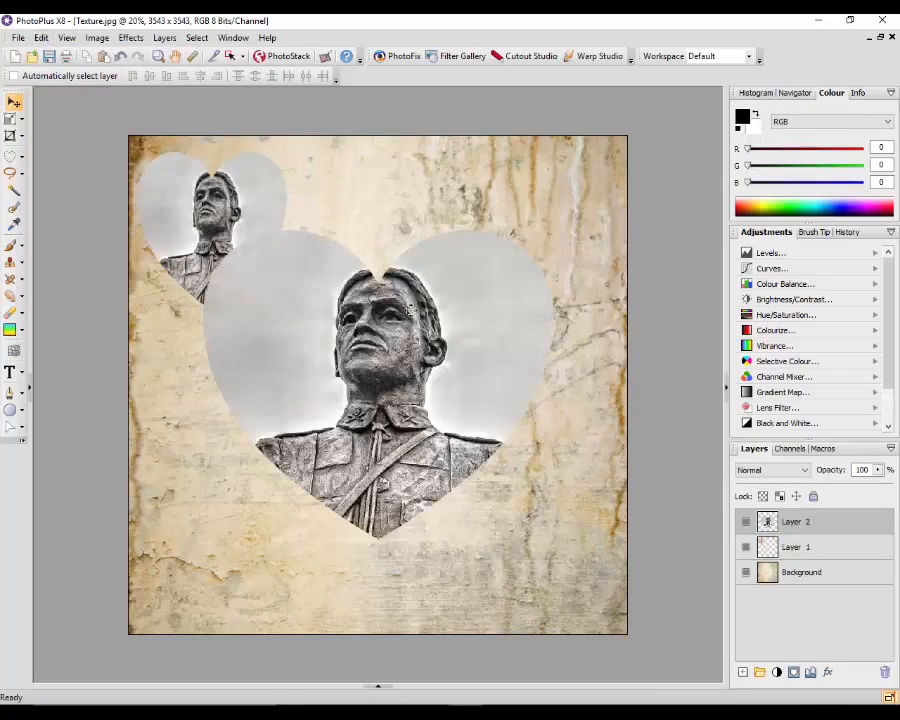
left_click_drag(409, 368, 457, 449)
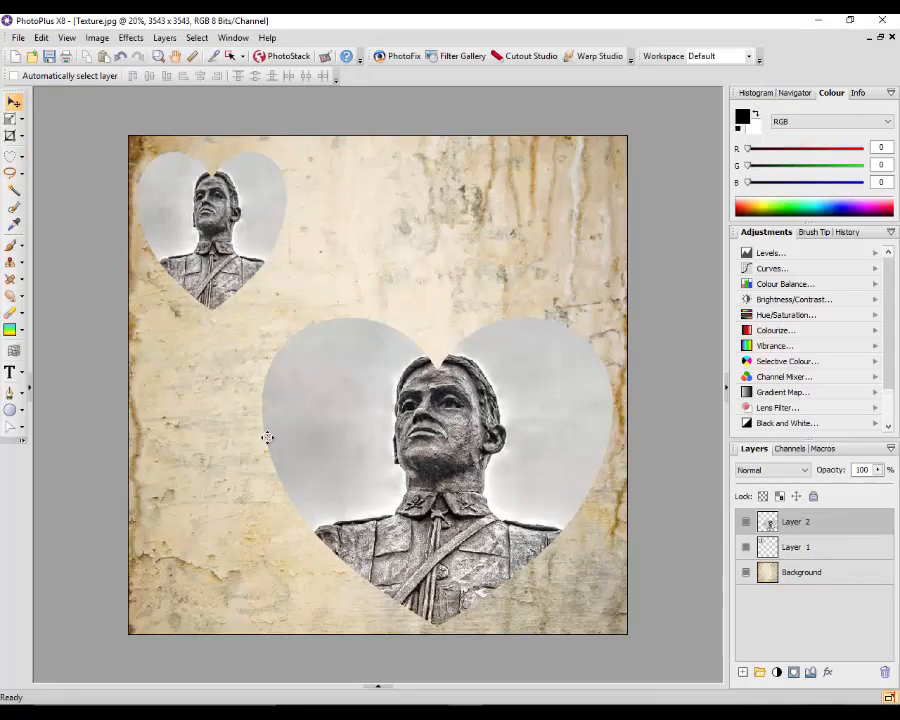